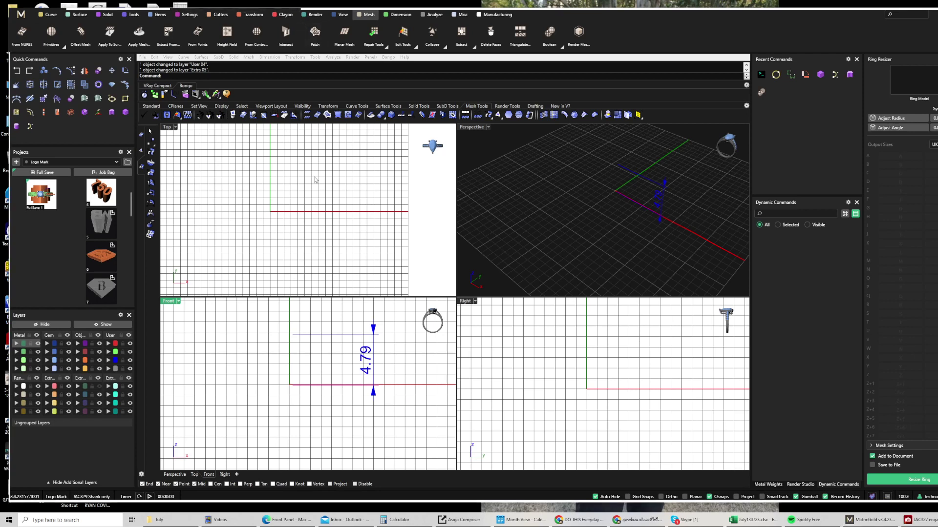
- Switch the Top, Front and Right viewports to Wireframe display
left_click(170, 129)
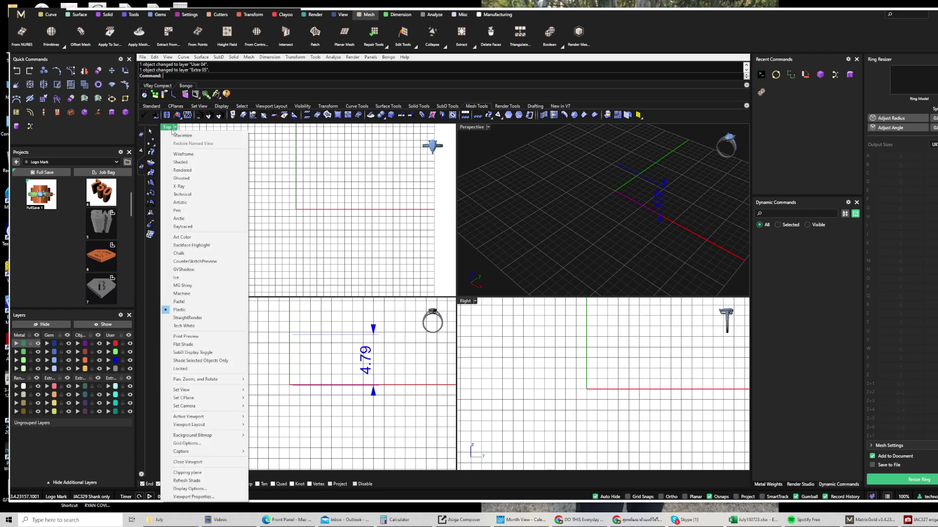
left_click(183, 155)
right_click(263, 335)
right_click(607, 369)
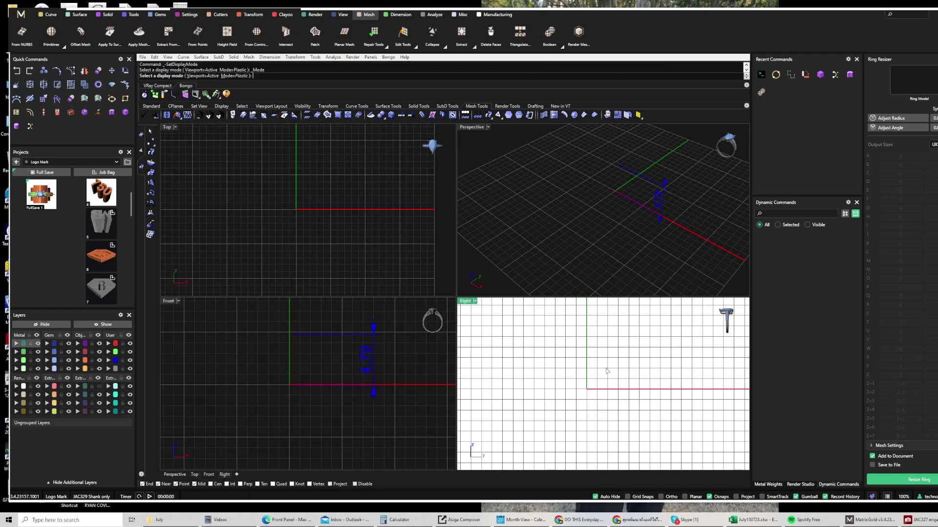
right_click_drag(548, 360, 540, 360)
scroll(374, 393, "down", 4)
right_click_drag(356, 390, 347, 387)
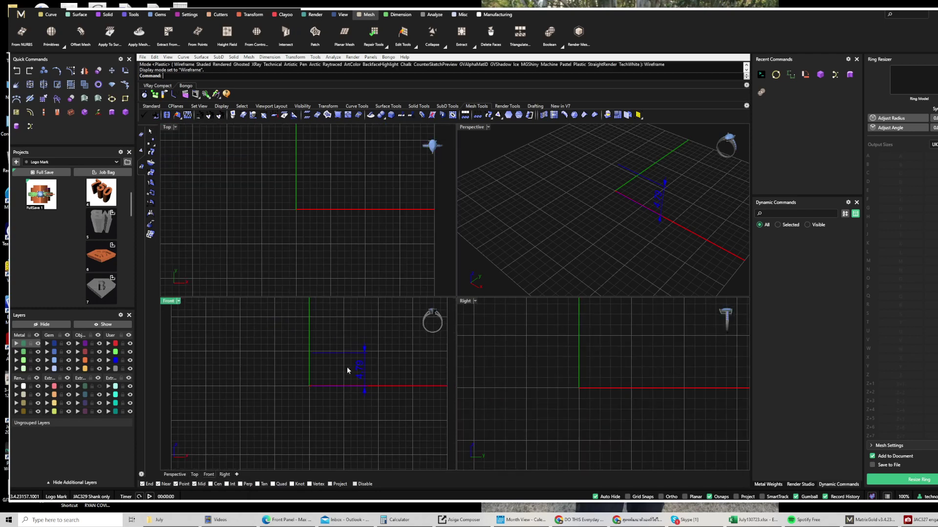
right_click_drag(301, 248, 308, 241)
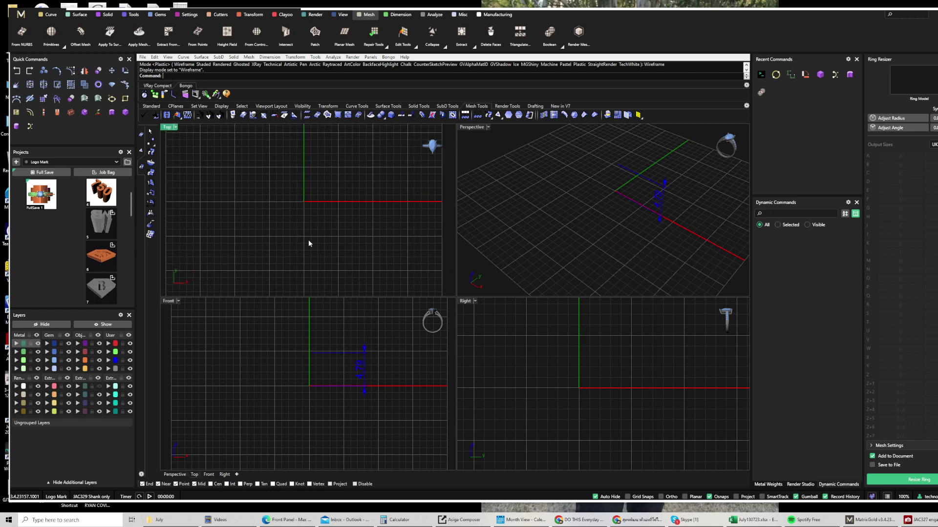
scroll(292, 349, "down", 1)
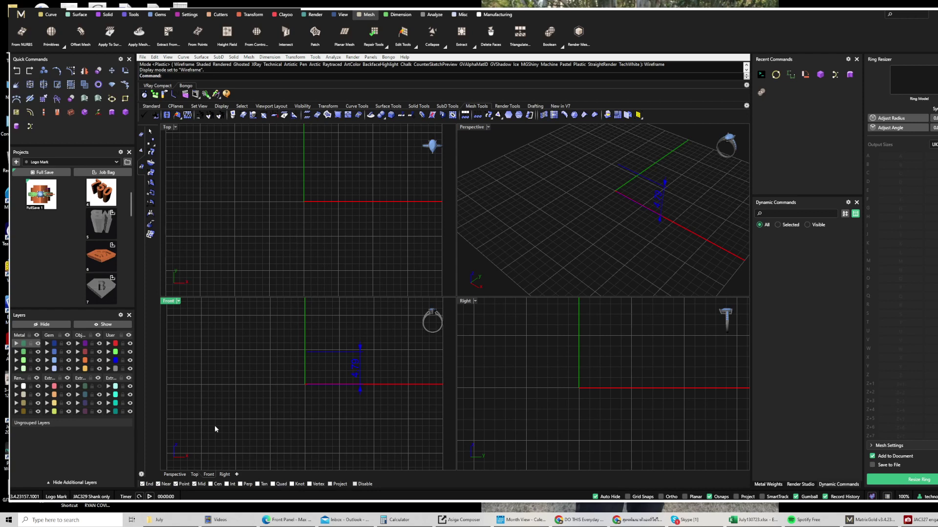
right_click_drag(287, 337, 281, 341)
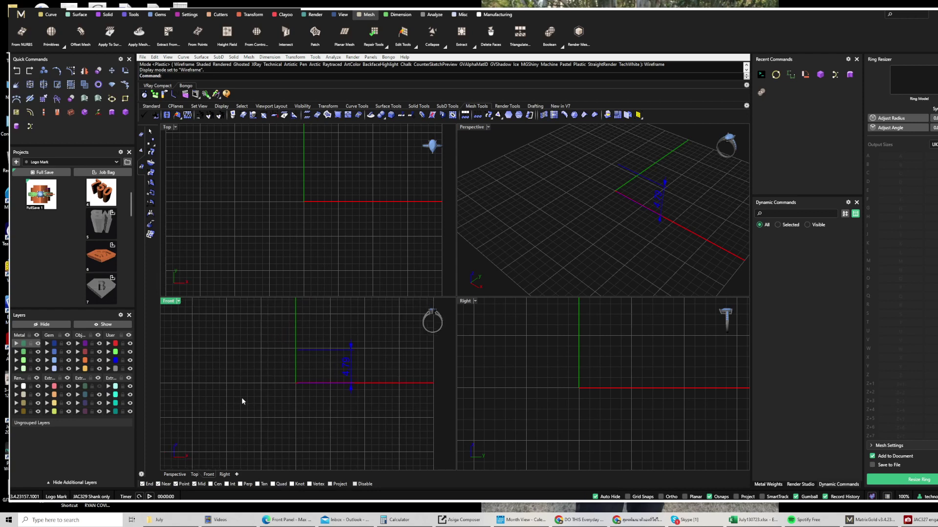
- Show the hidden layer with the oval textured mesh and set the Top, Front and Right viewports to Plastic display
left_click(100, 395)
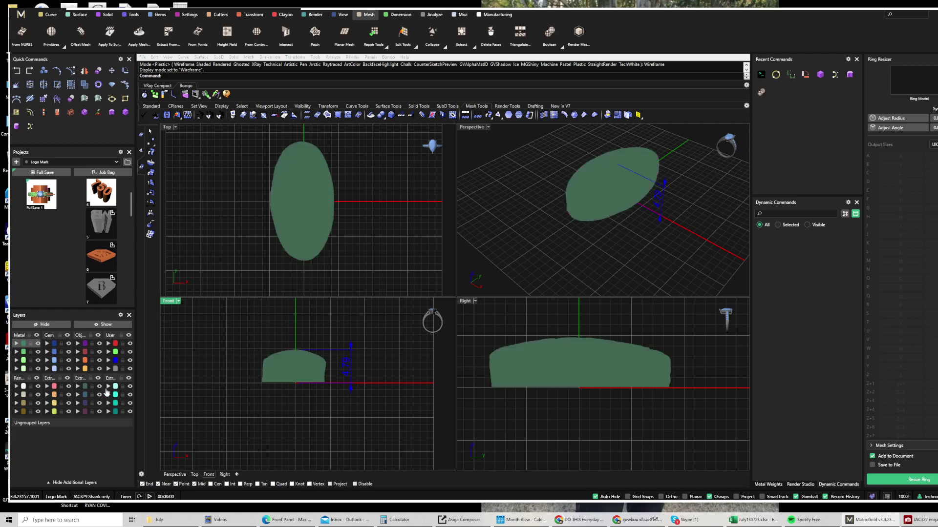
left_click(175, 127)
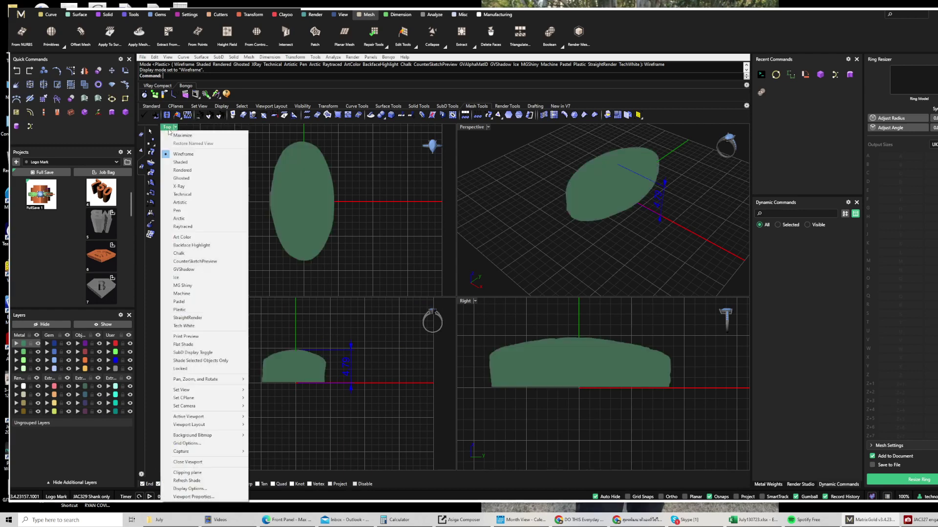
left_click(199, 313)
right_click(245, 354)
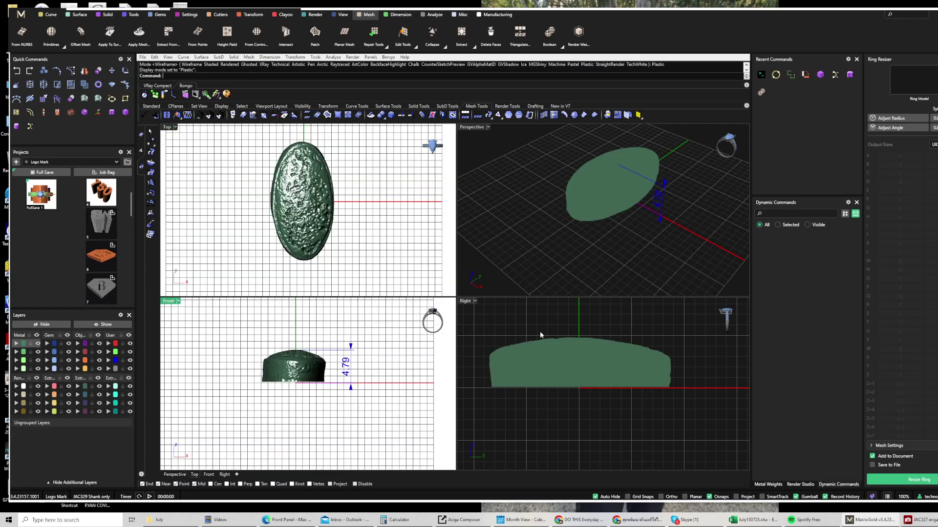
right_click(542, 319)
right_click_drag(273, 181, 267, 188)
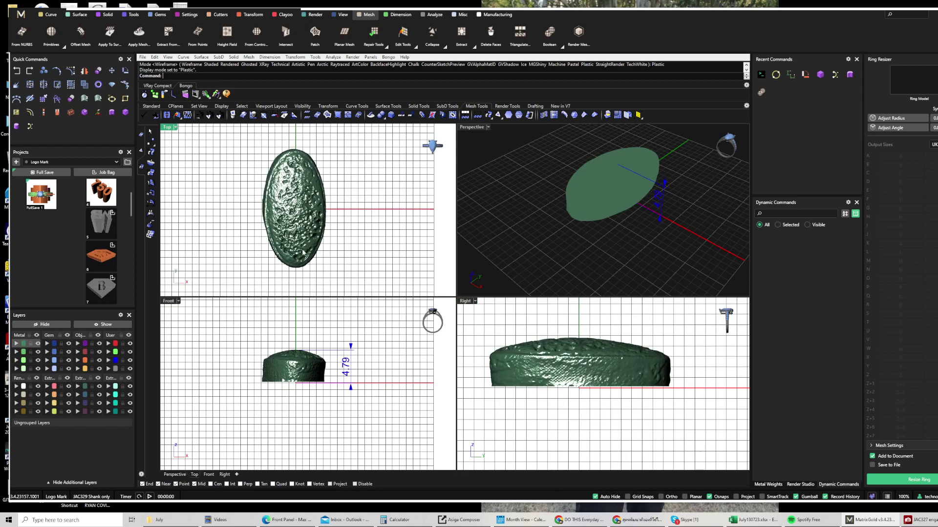
scroll(293, 358, "down", 3)
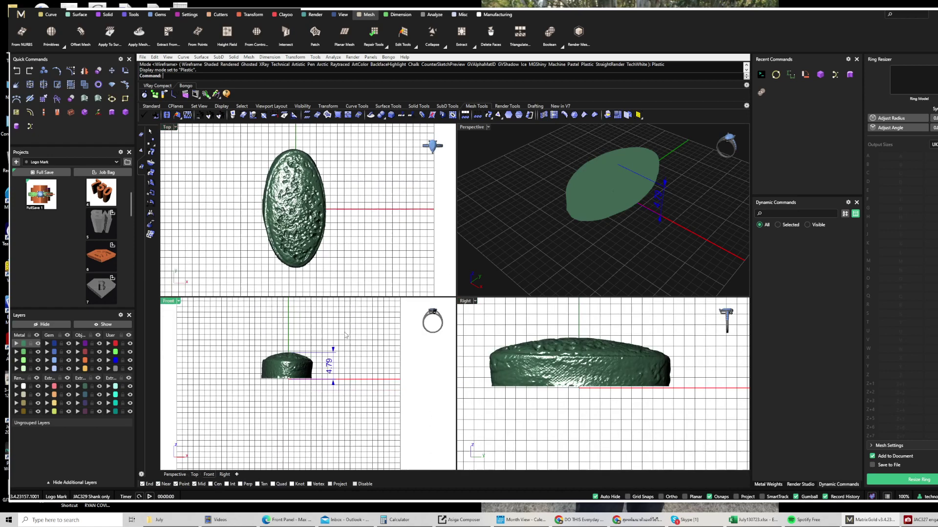
- Add a ring rail of UK finger size L centred on the origin
left_click(99, 85)
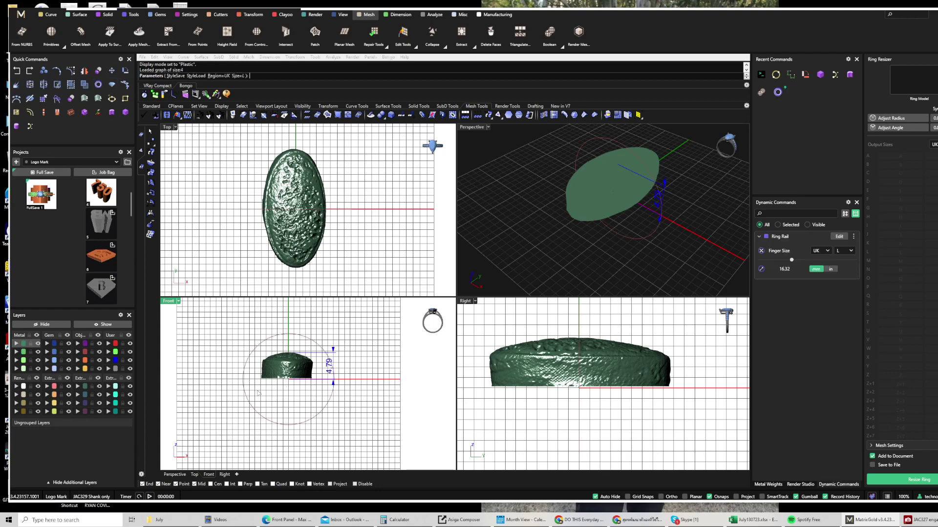
right_click_drag(257, 393, 275, 388)
right_click_drag(354, 420, 350, 428)
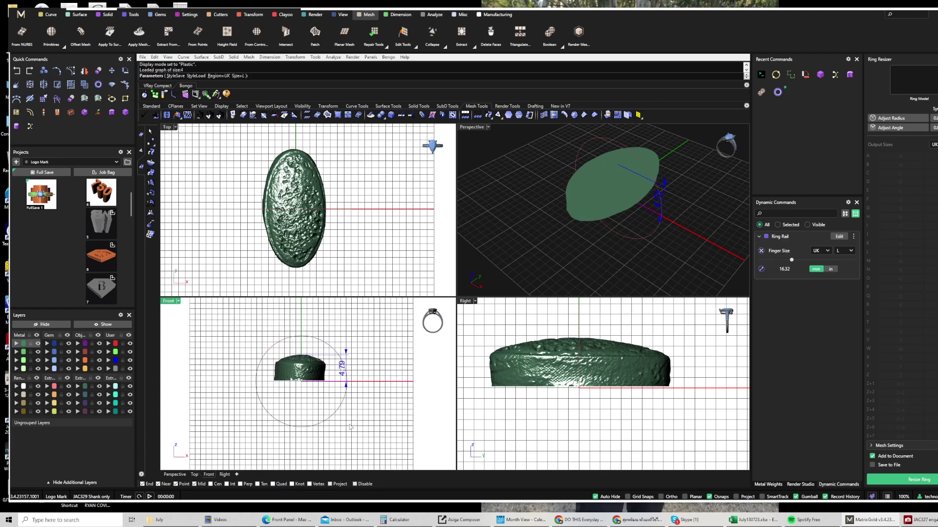
right_click(310, 403)
- Edit the ring rail and set its finger size to UK L.5
left_click_drag(353, 433, 312, 403)
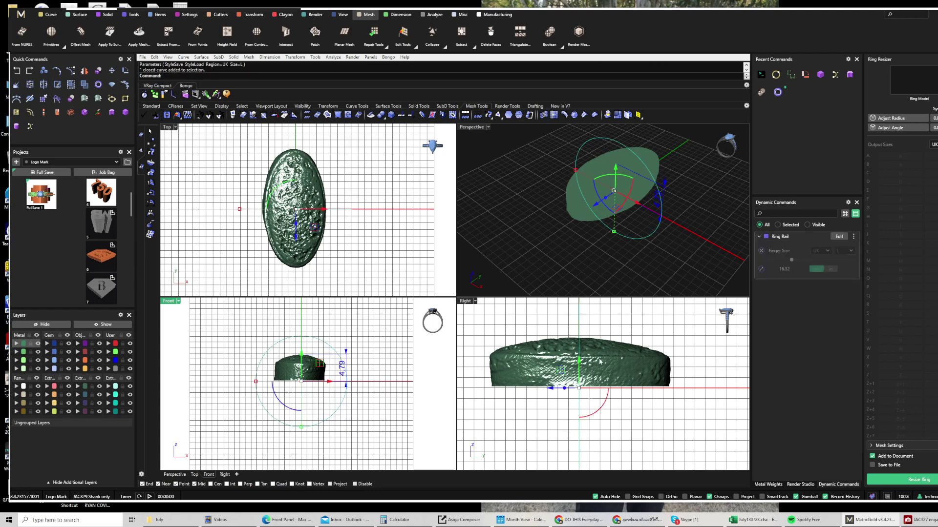
left_click(373, 425)
left_click_drag(364, 434, 313, 399)
left_click(758, 236)
left_click(839, 236)
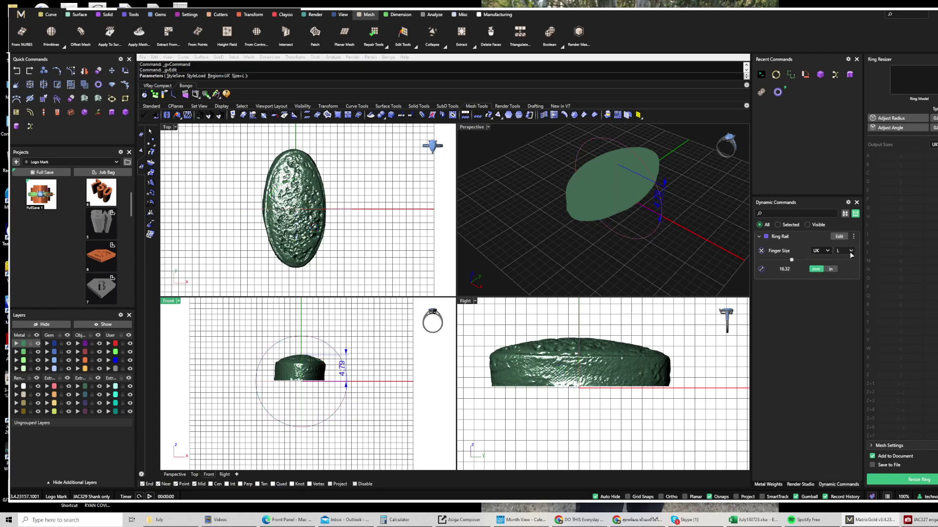
left_click(851, 252)
left_click(849, 279)
right_click(391, 405)
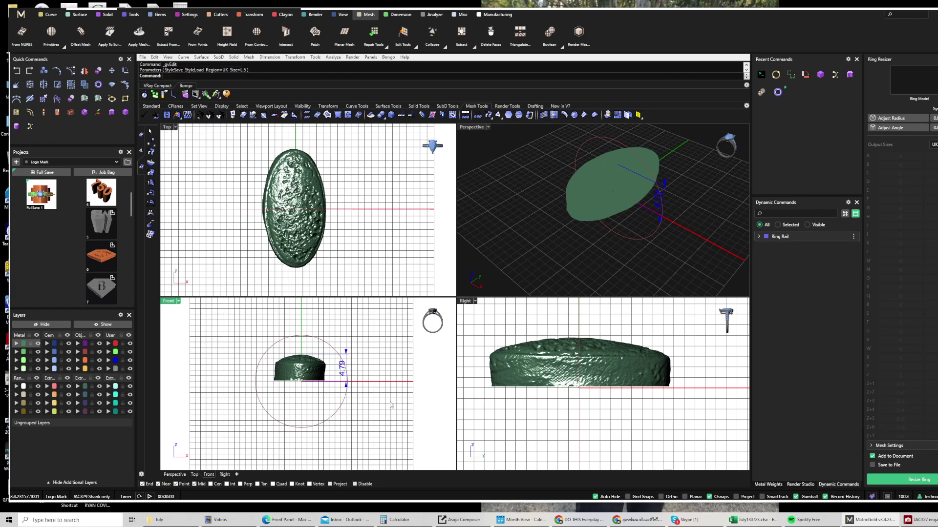
left_click(331, 424)
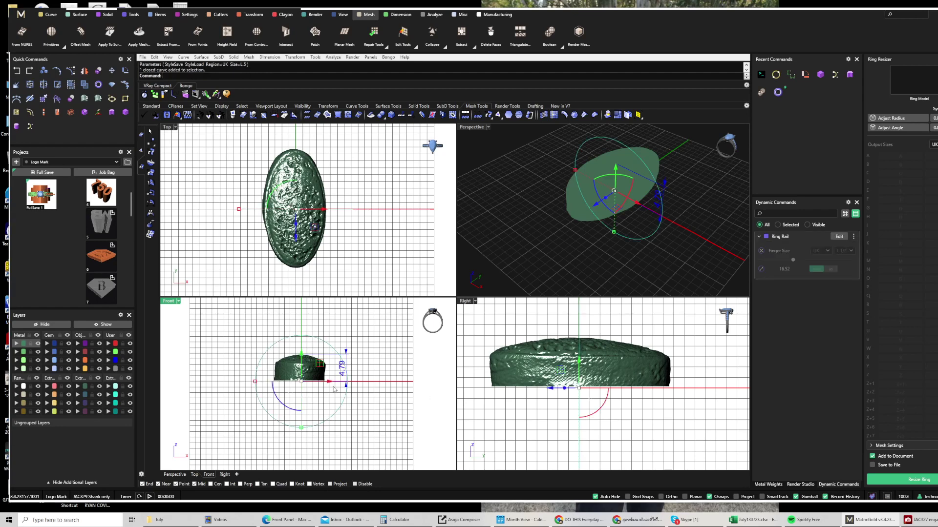
left_click(389, 398)
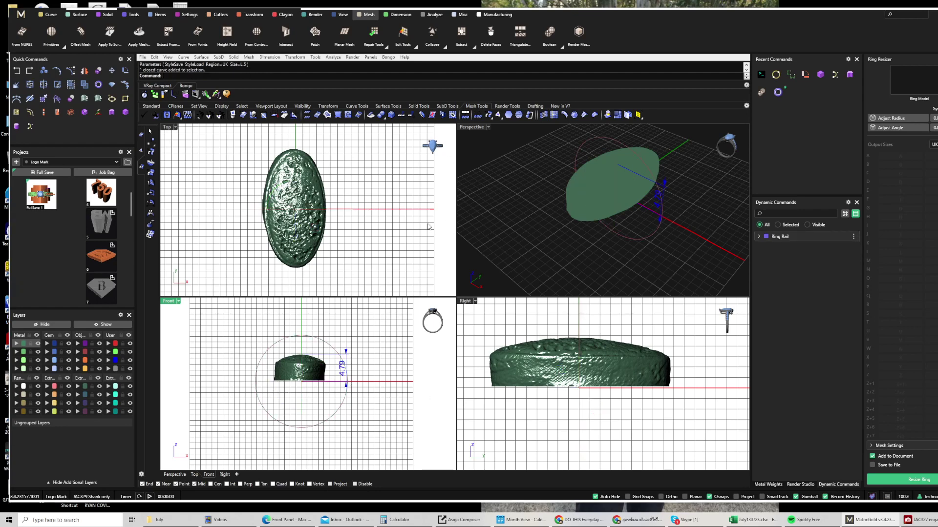
- Move the oval textured mesh straight up so that it sits just above the ring rail
right_click_drag(355, 364, 359, 364)
mouse_move(318, 388)
right_mouse_down()
mouse_move(314, 369)
mouse_move(313, 403)
right_mouse_up()
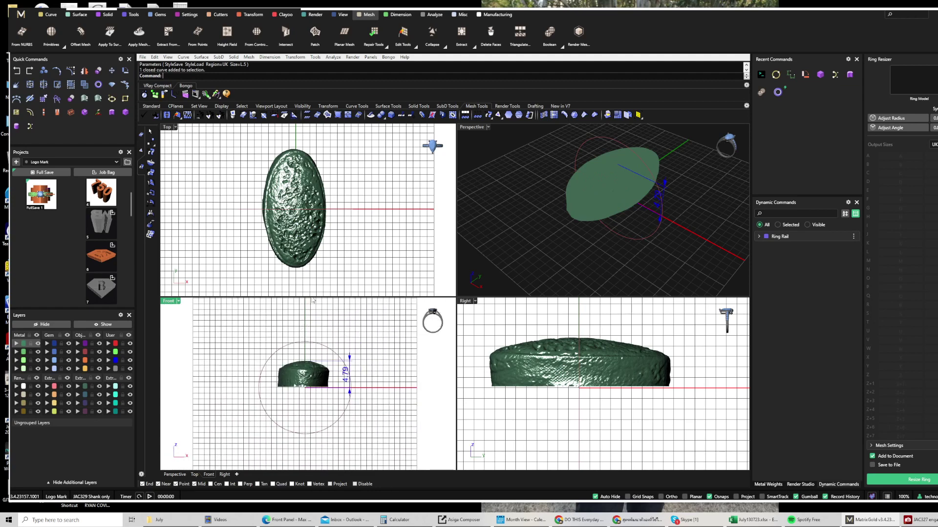
left_click(305, 373)
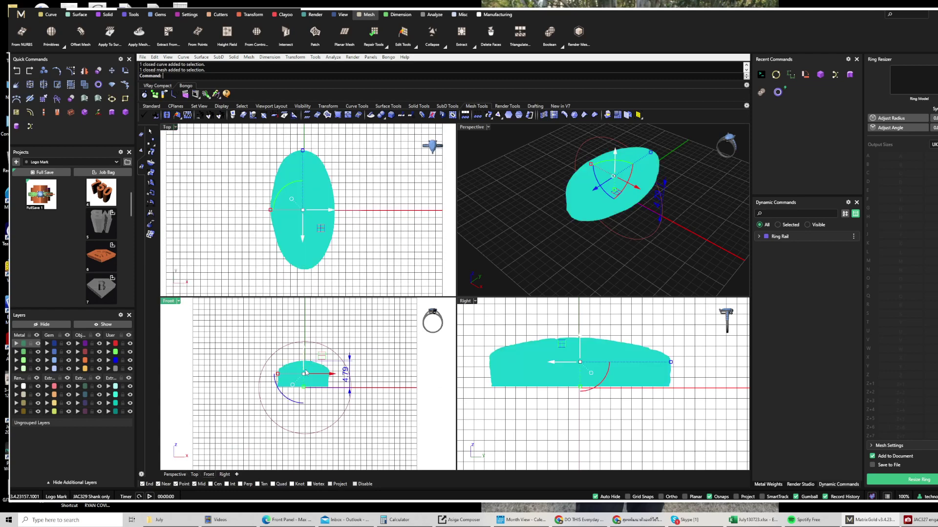
right_click_drag(306, 373, 299, 377)
left_click_drag(300, 385, 301, 331)
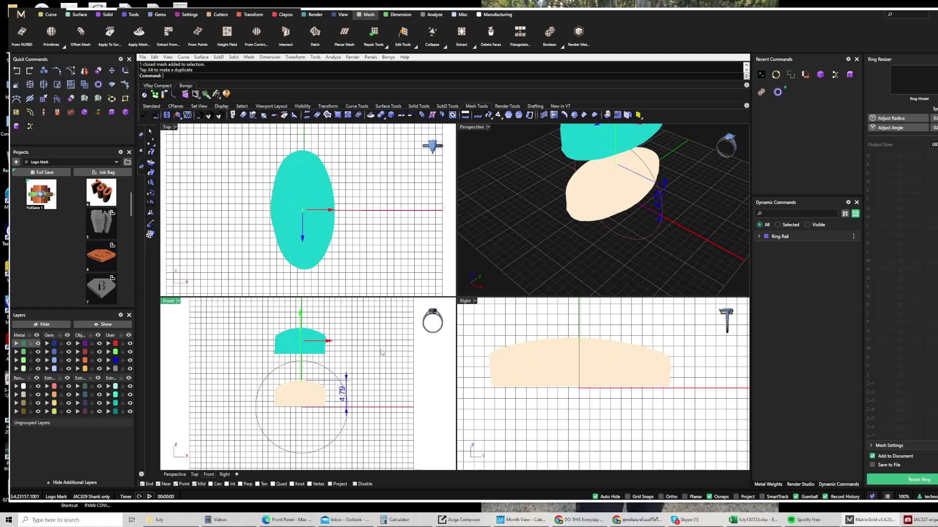
left_click(381, 350)
right_click_drag(381, 350, 378, 343)
left_click(559, 391)
scroll(558, 391, "down", 10)
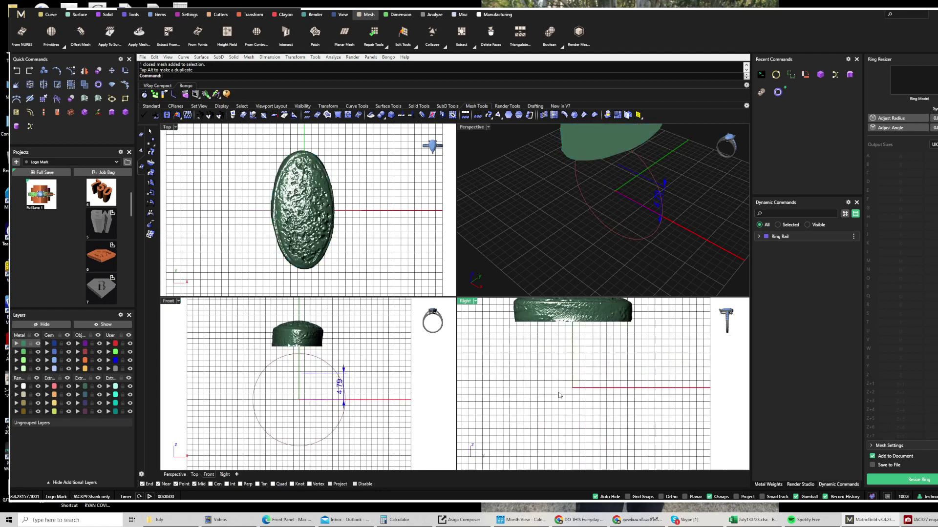
scroll(570, 359, "up", 6)
right_click_drag(537, 365, 542, 371)
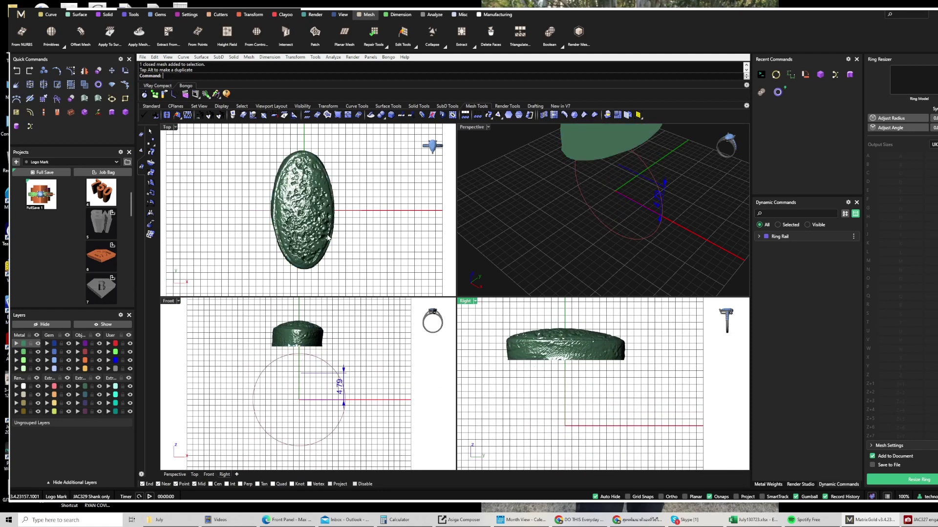
- Maximize the Front viewport and create an outside ring rail around the existing ring rail
right_click_drag(309, 351, 302, 360)
left_click(306, 360)
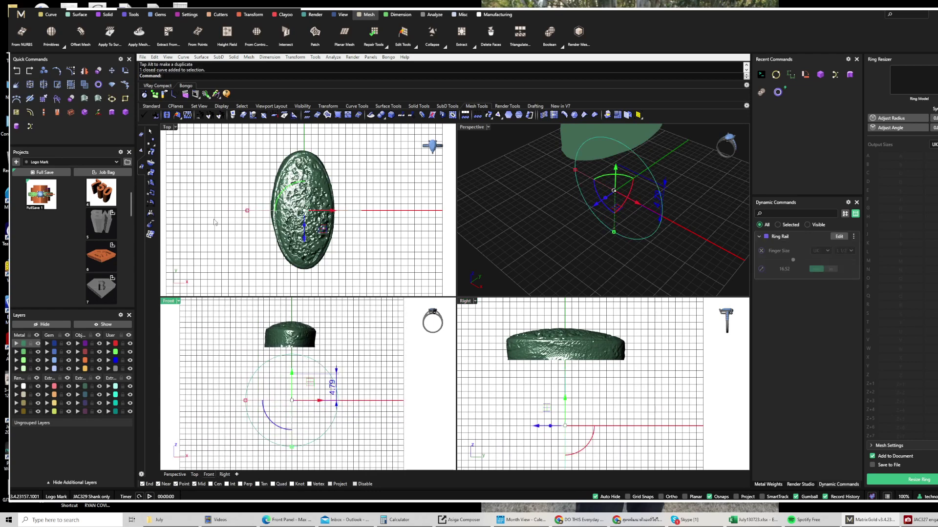
double_click(168, 301)
right_click_drag(406, 229, 367, 241)
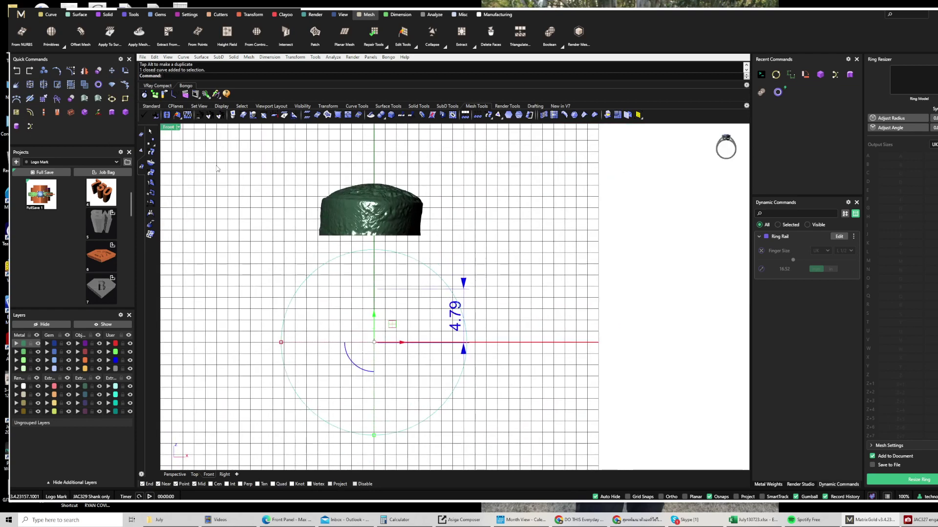
right_click_drag(315, 185, 300, 185)
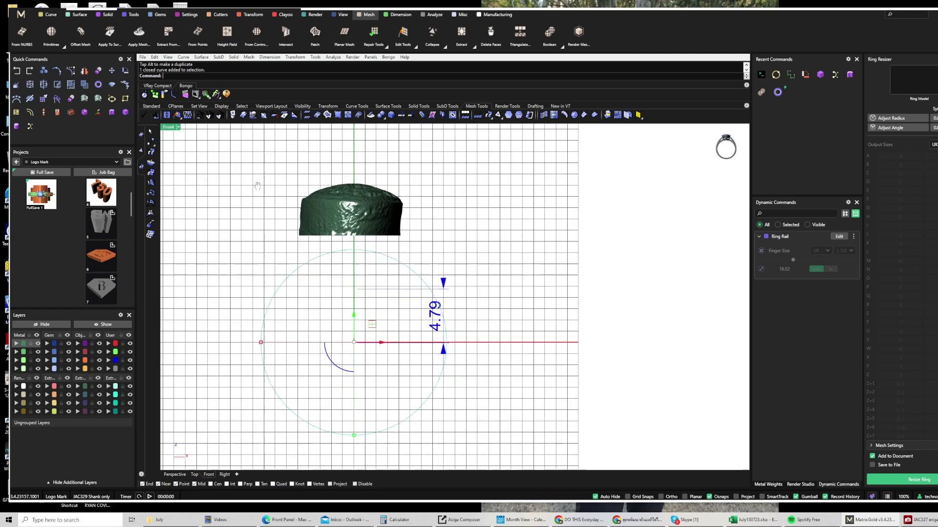
left_click(128, 14)
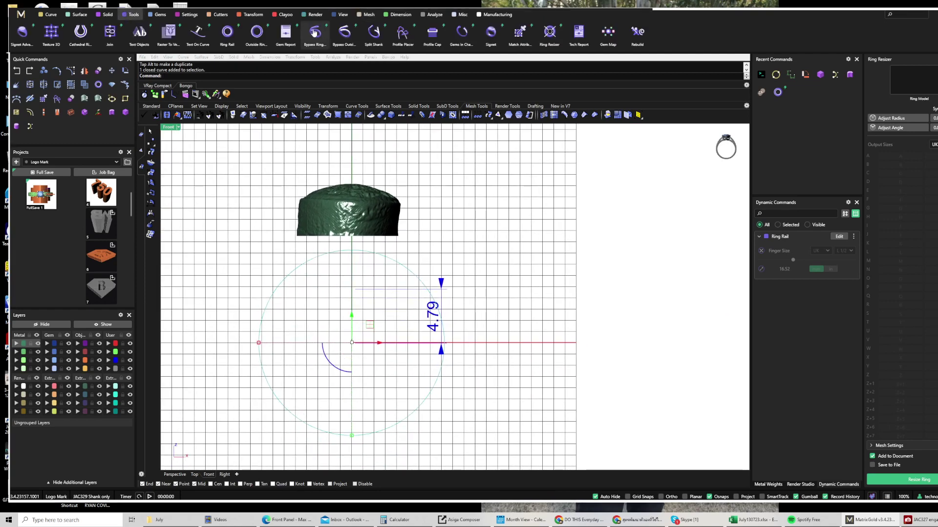
left_click(257, 33)
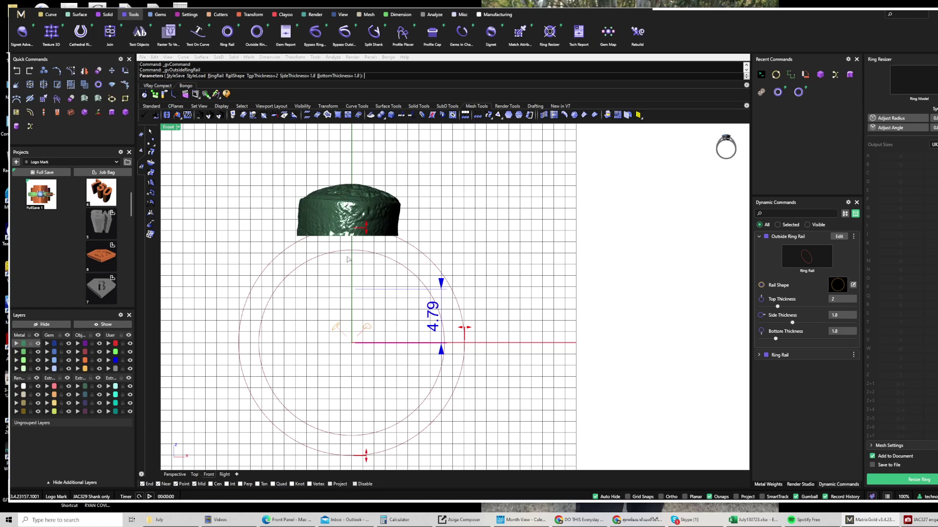
- Set the outside ring rail's bottom thickness to 1.4, side thickness to 1.6 and top thickness to 3.7
left_click(839, 333)
key("Return")
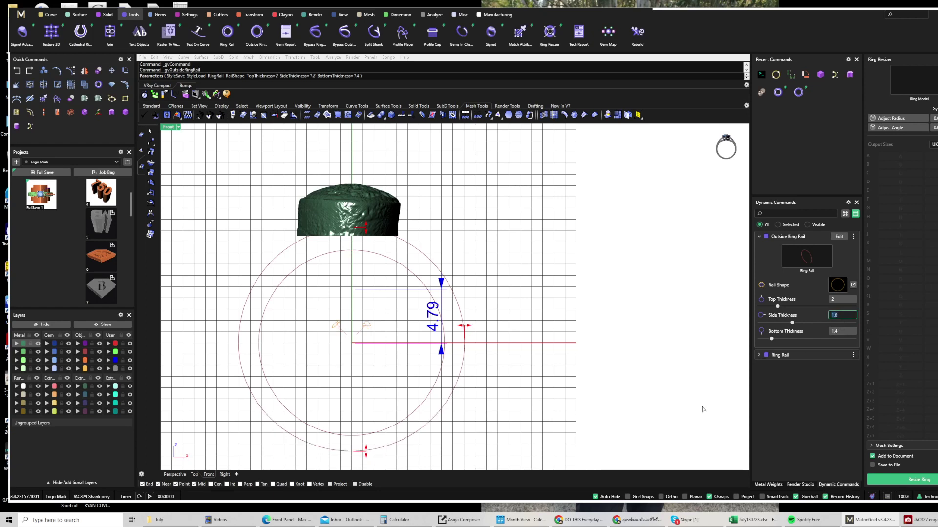
left_click(836, 331)
left_click(838, 316)
type(".6")
key("Tab")
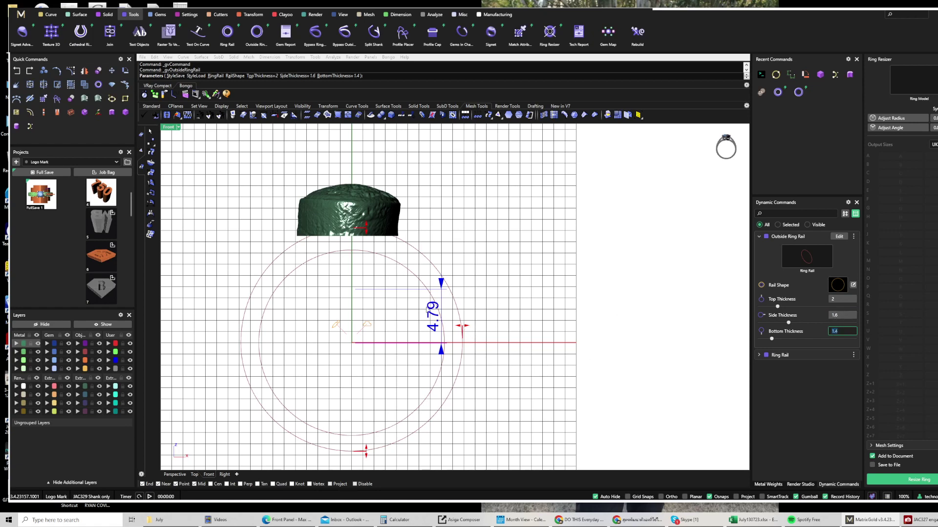
left_click_drag(366, 231, 370, 210)
right_click(372, 223)
- Offset the inner ring rail outward by 0.8 mm, below the oval mesh
scroll(369, 226, "up", 8)
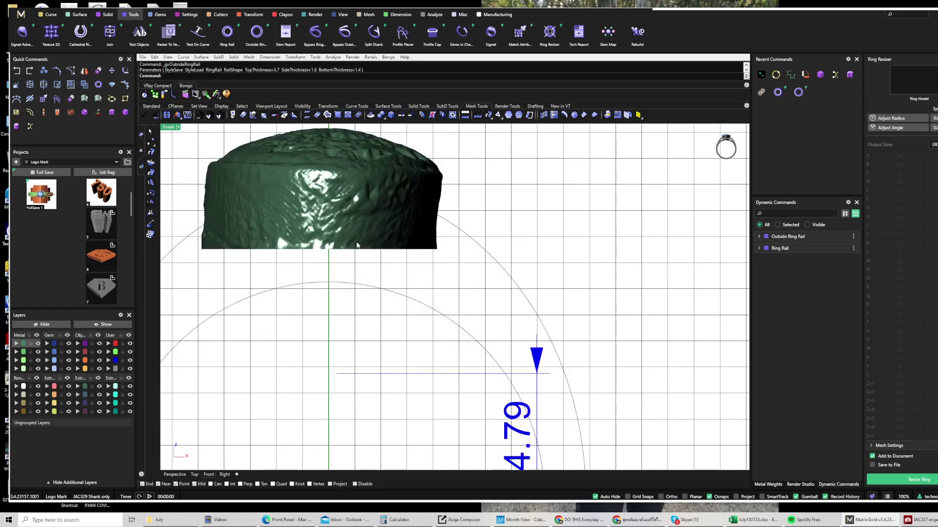
left_click(325, 233)
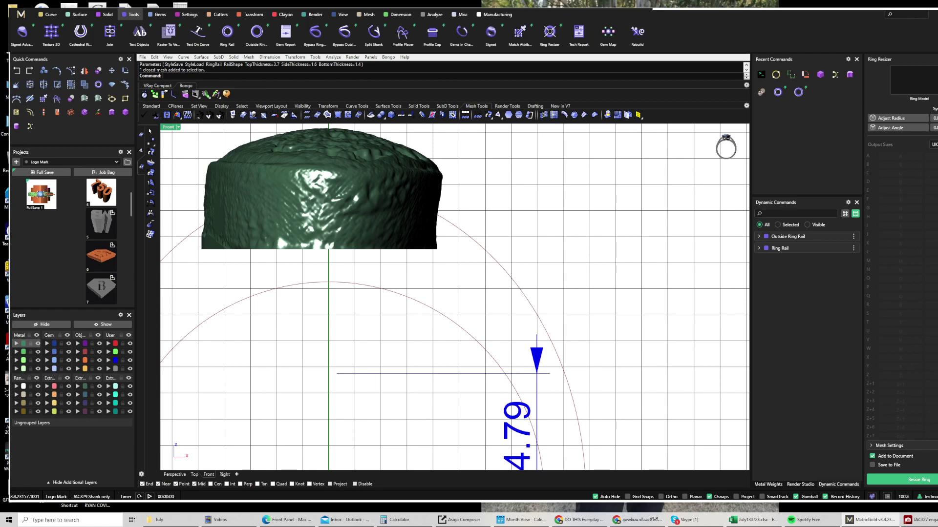
left_click(337, 282)
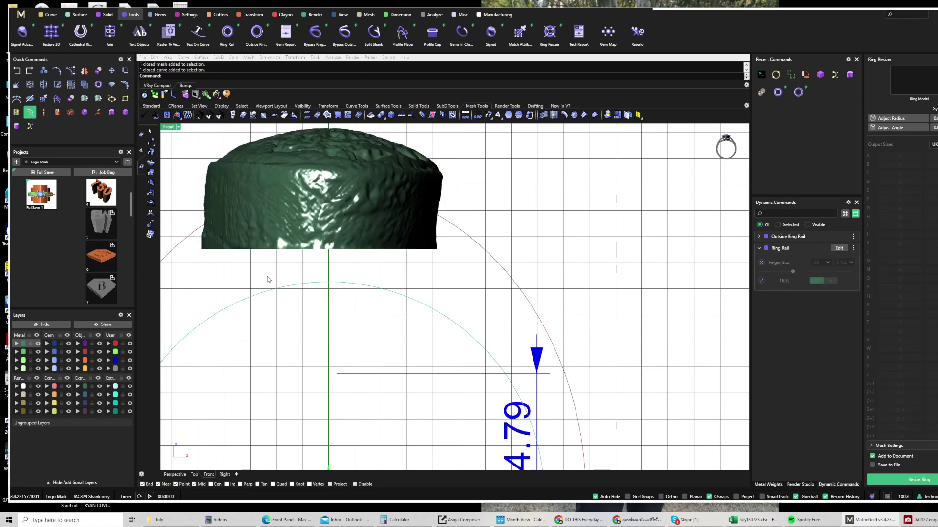
left_click(31, 112)
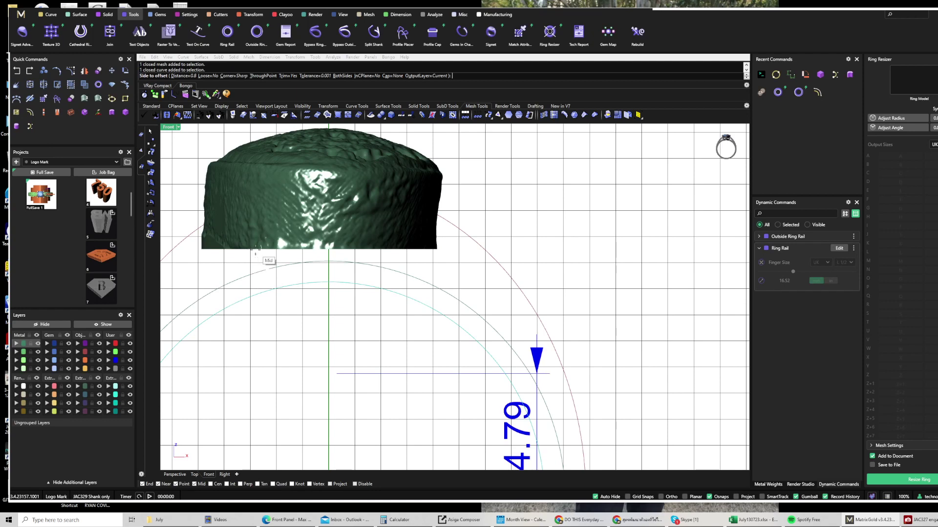
left_click(358, 263)
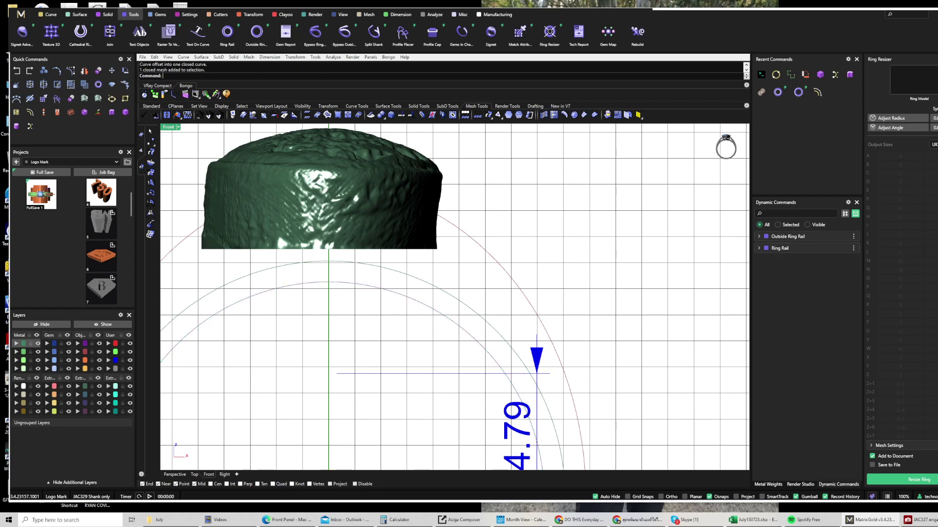
- Lower the oval mesh so its flat base rests on the offset guide curve, and restore the four-viewport layout
left_click_drag(333, 243, 333, 256)
left_click(454, 278)
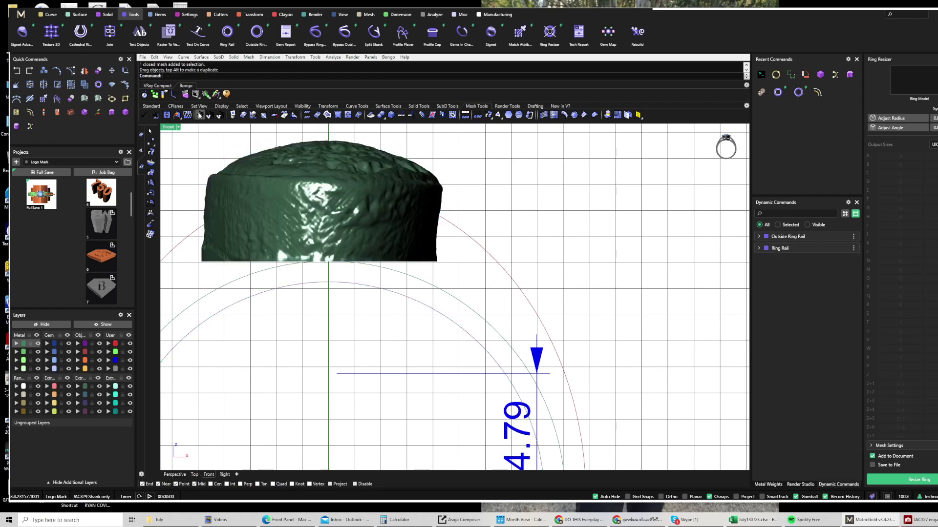
double_click(173, 127)
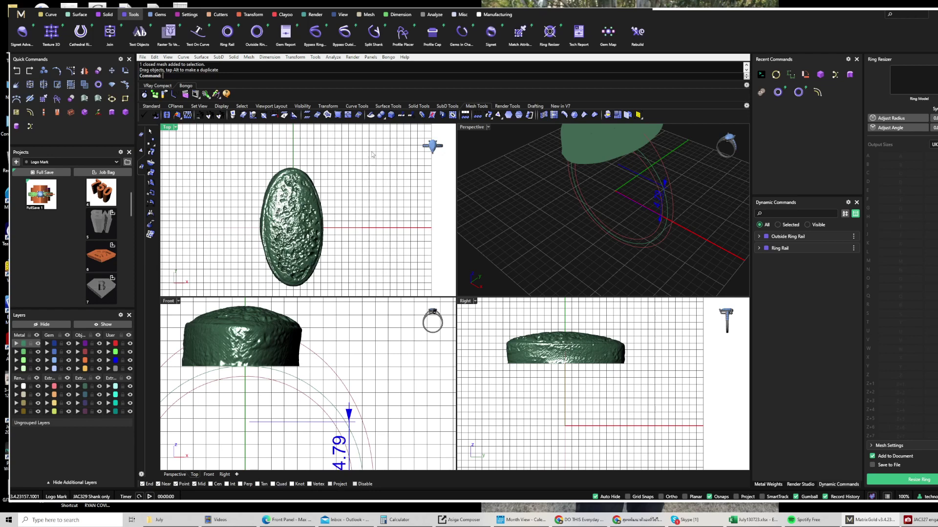
- Draw an 8.88 mm diameter reference circle centred at 0,0,0 in the Top view
left_click(78, 14)
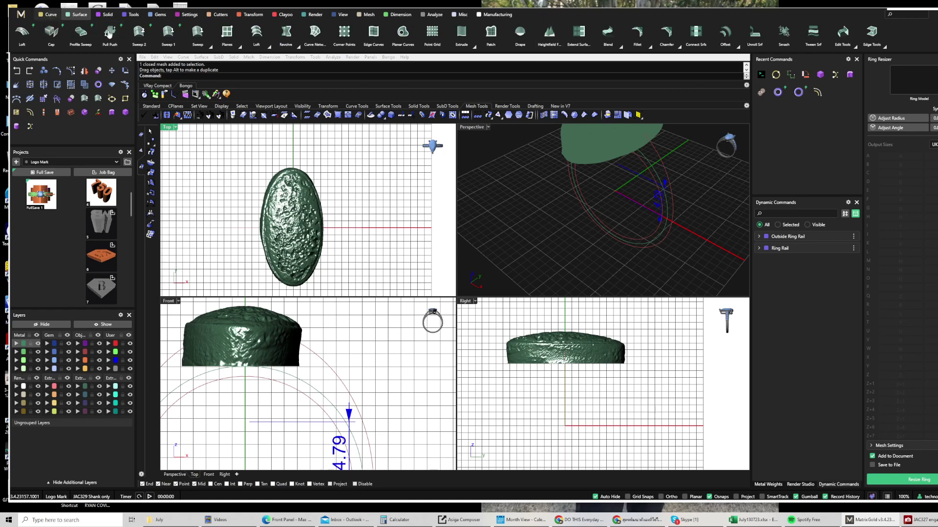
left_click(53, 15)
left_click(666, 35)
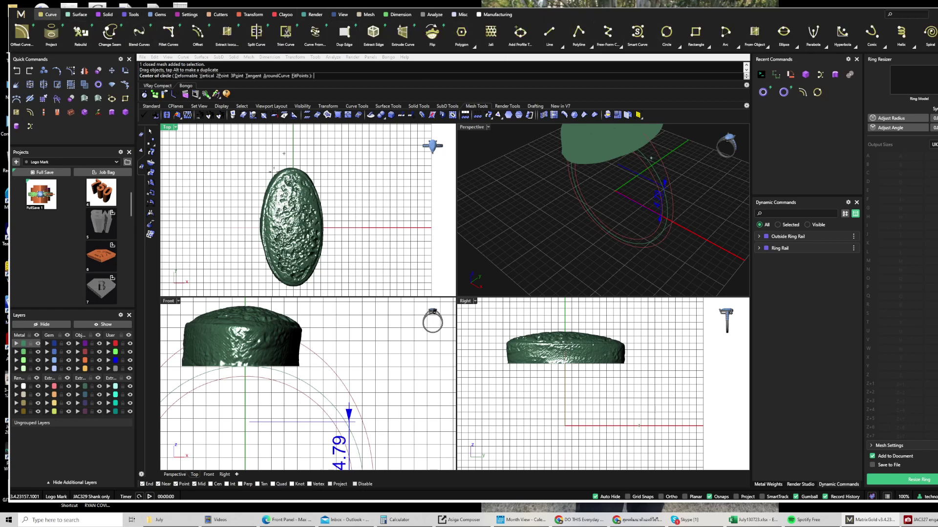
type("0,0,0")
key("Return")
scroll(306, 243, "up", 3)
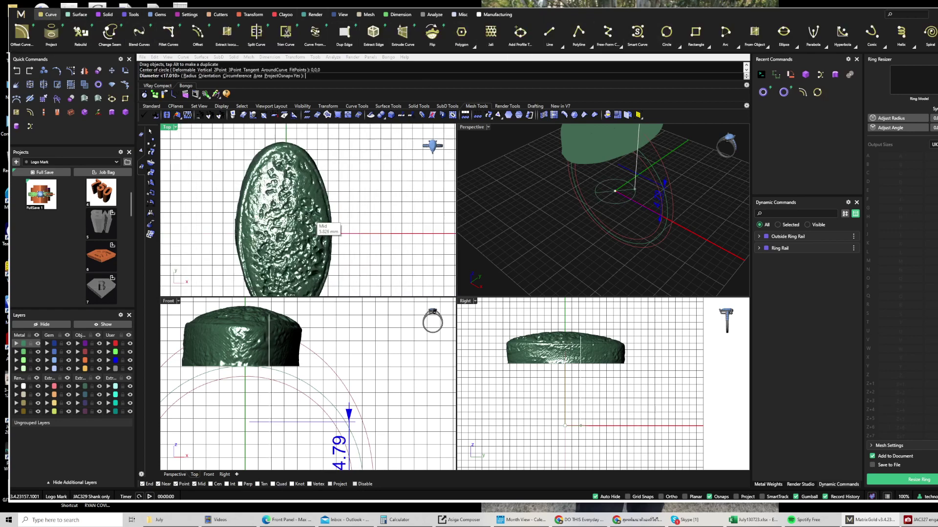
type("8.88")
key("Return")
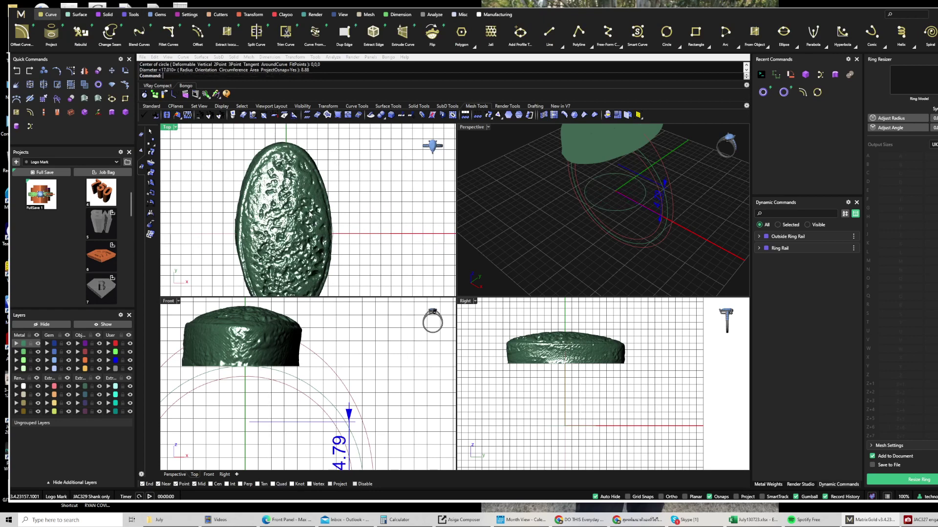
- Move the reference circle to the User 01 layer and lock that layer
left_click(336, 233)
scroll(284, 249, "up", 1)
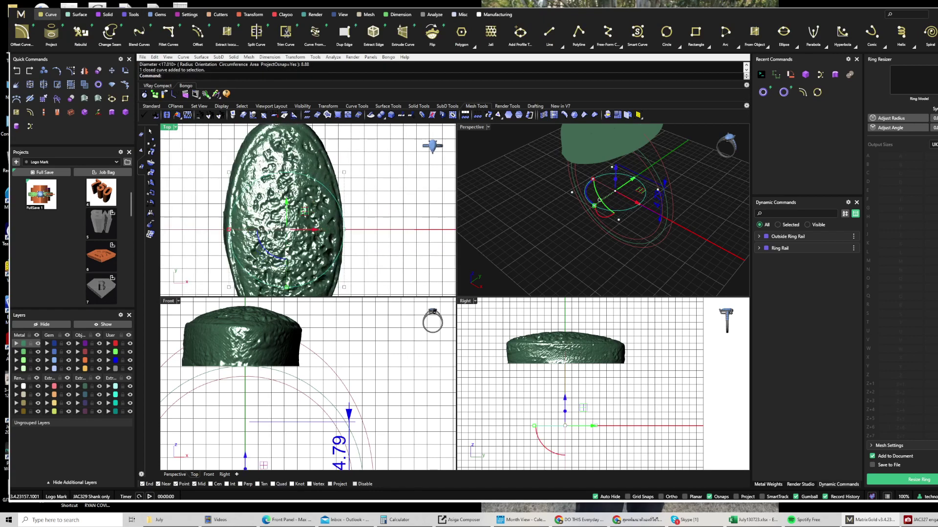
left_click(108, 344)
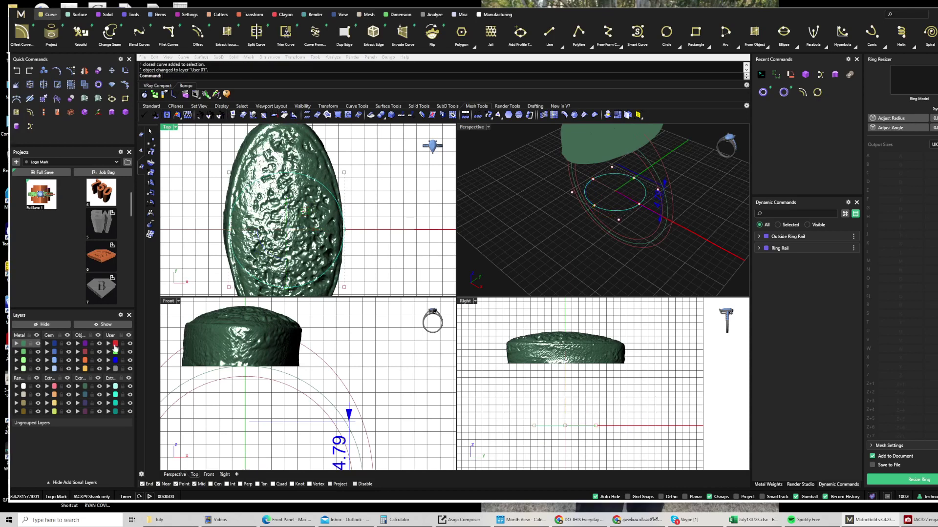
left_click(123, 344)
- Shift the oval mesh slightly sideways in the Top view to line its edges up with the reference circle
left_click(313, 244)
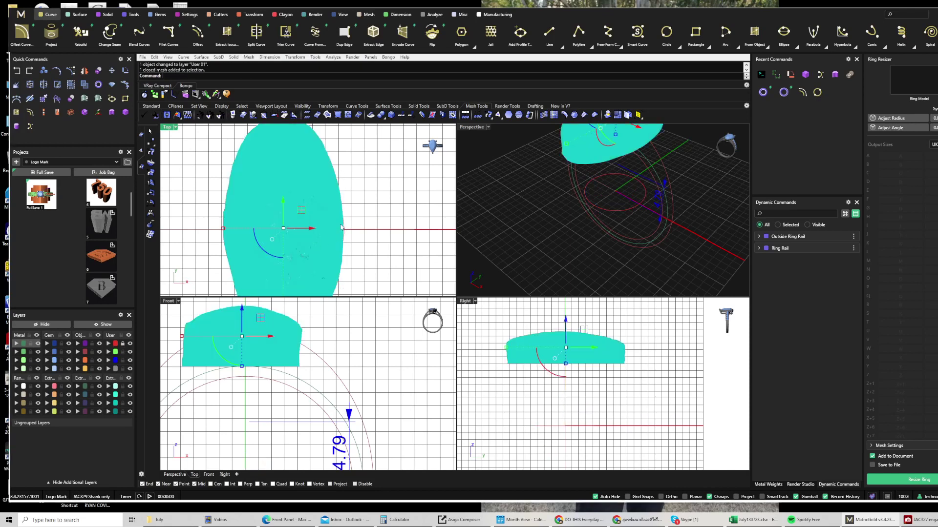
scroll(337, 237, "up", 4)
left_click_drag(337, 238, 405, 228)
left_click(405, 228)
scroll(369, 221, "down", 6)
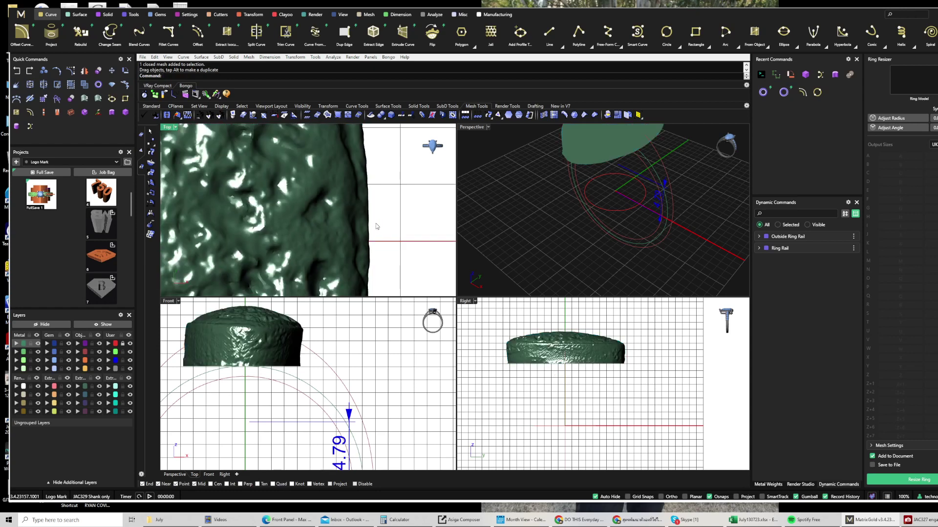
left_click(340, 234)
left_click(341, 235, "ctrl")
scroll(323, 236, "down", 5)
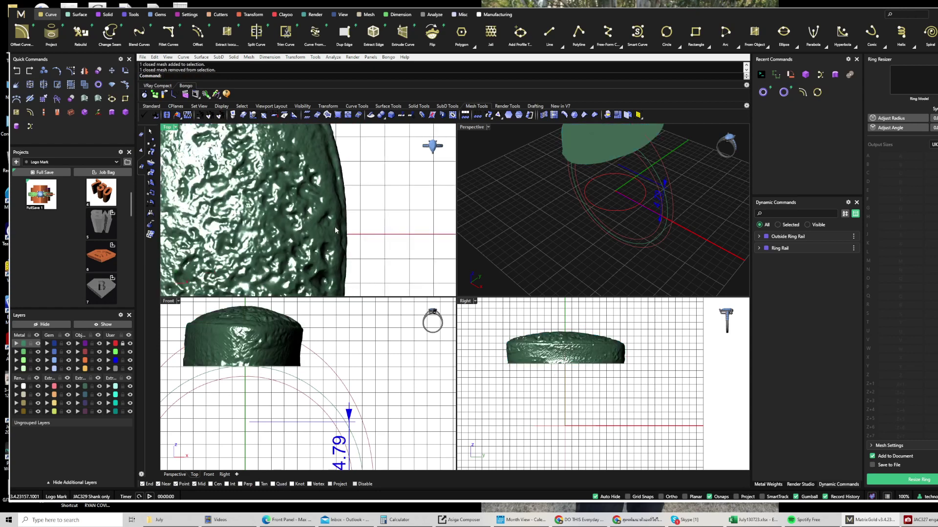
- Unlock the User 01 layer and rotate the oval mesh slightly in the Front view with object snaps off
left_click(122, 343)
left_click(116, 344)
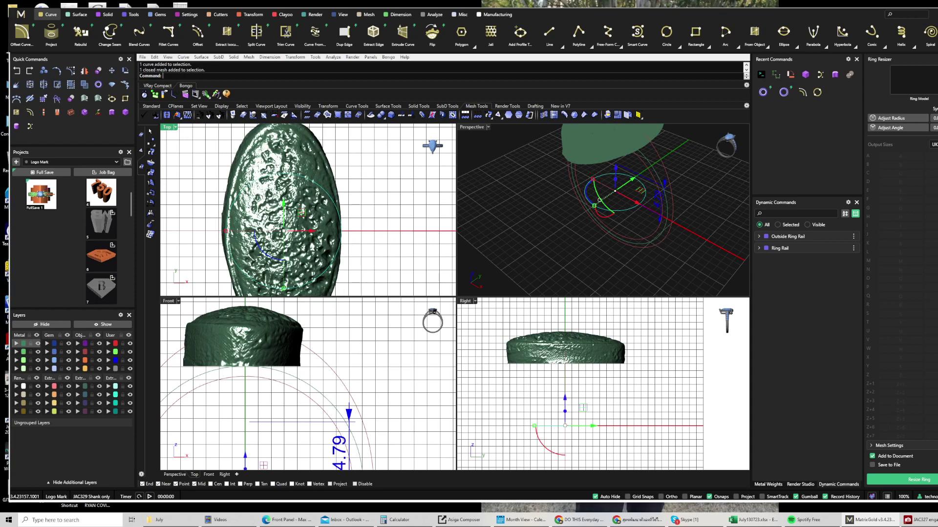
left_click(333, 288)
left_click(126, 71)
left_click(315, 345)
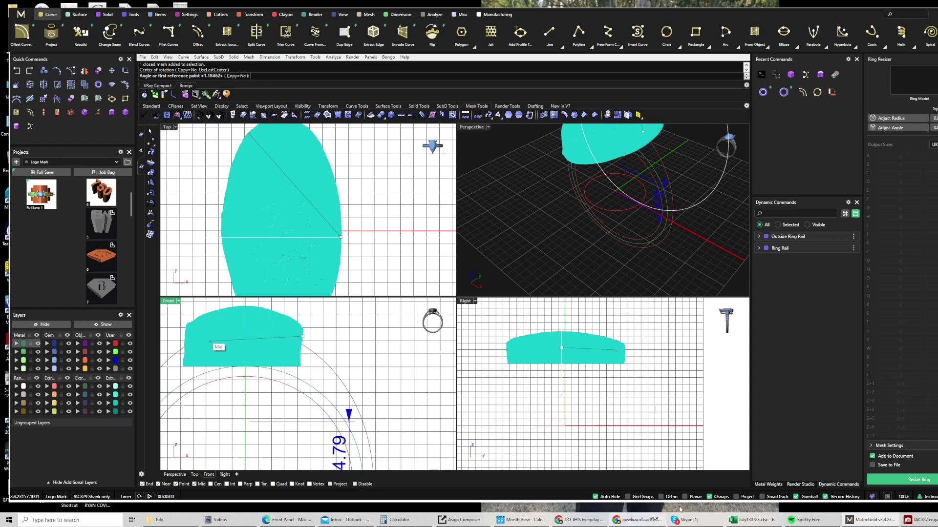
left_click(710, 497)
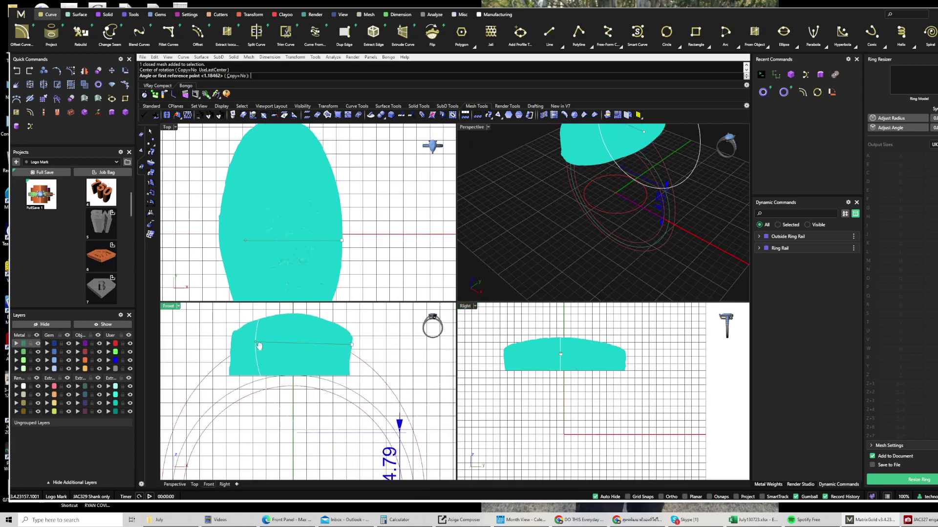
left_click(201, 331)
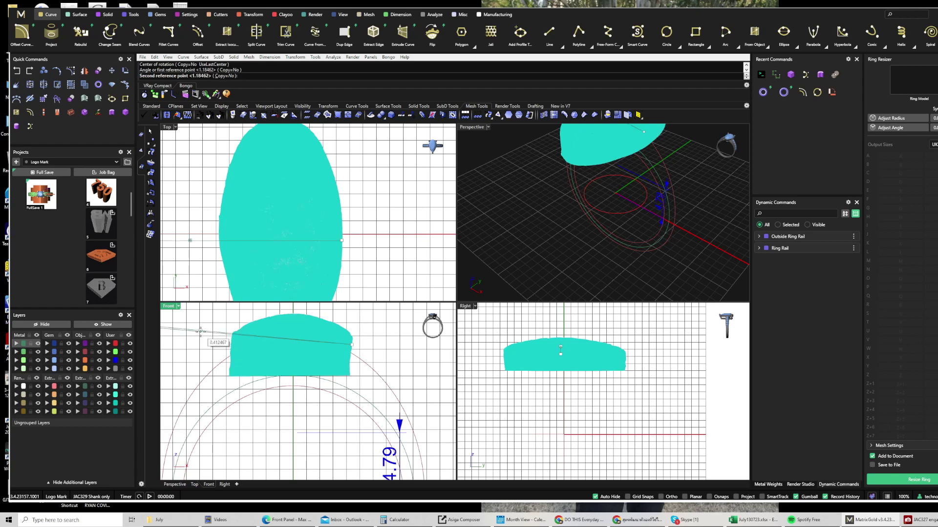
left_click(200, 334)
key("Escape")
- Draw a 17.01 mm diameter reference circle centred at 0,0,0 to compare with the oval mesh's length
left_click(364, 222)
left_click_drag(196, 172, 384, 296)
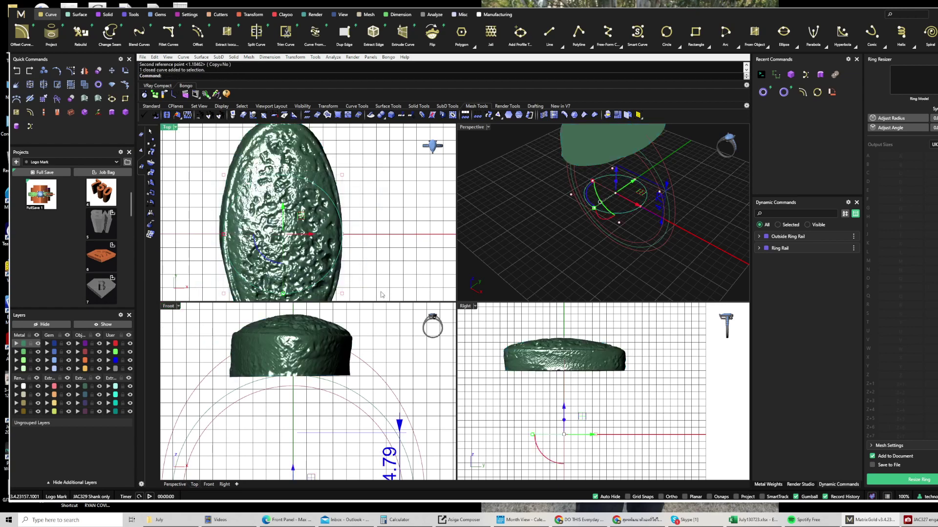
scroll(277, 231, "down", 6)
left_click_drag(213, 183, 239, 219)
left_click(817, 92)
type("0,0,0")
key("Return")
type("17")
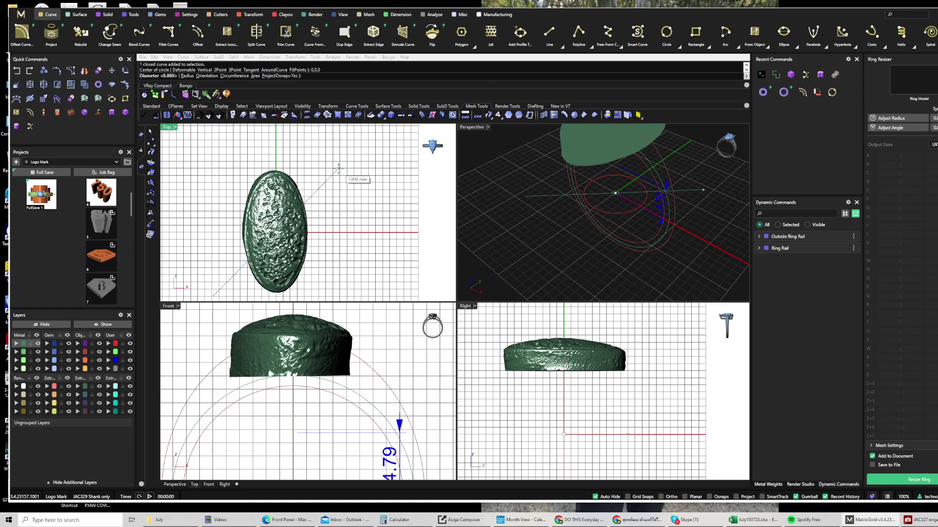
type(".01")
key("Return")
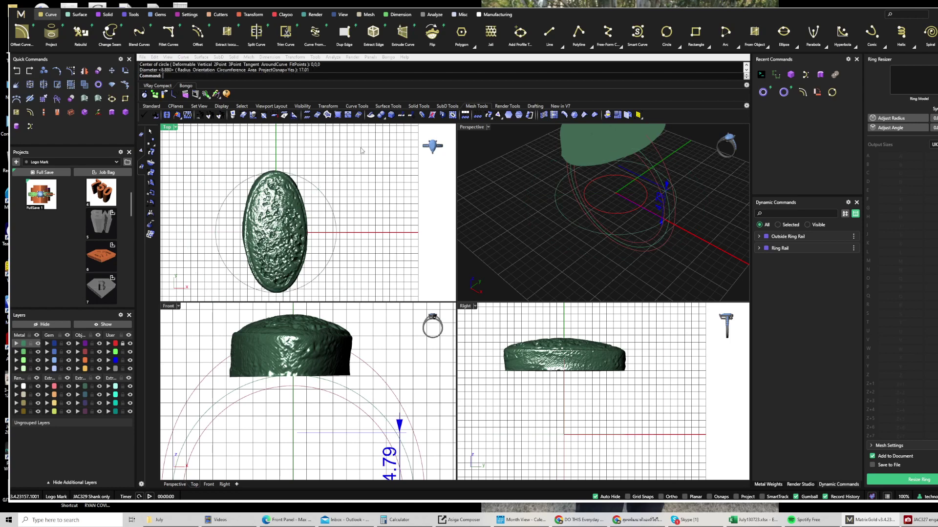
- Compare the oval mesh with the 17.01 mm circle and delete that circle
left_click(299, 198)
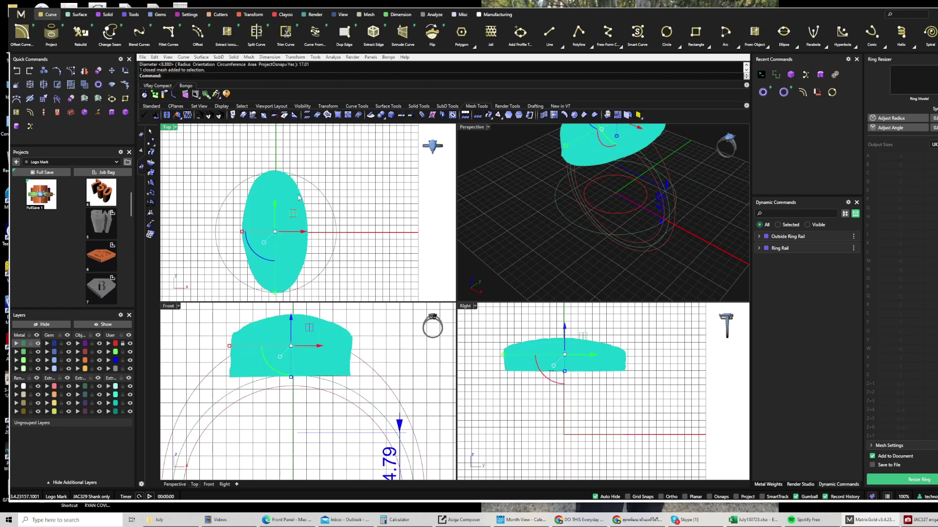
left_click_drag(348, 194, 321, 218)
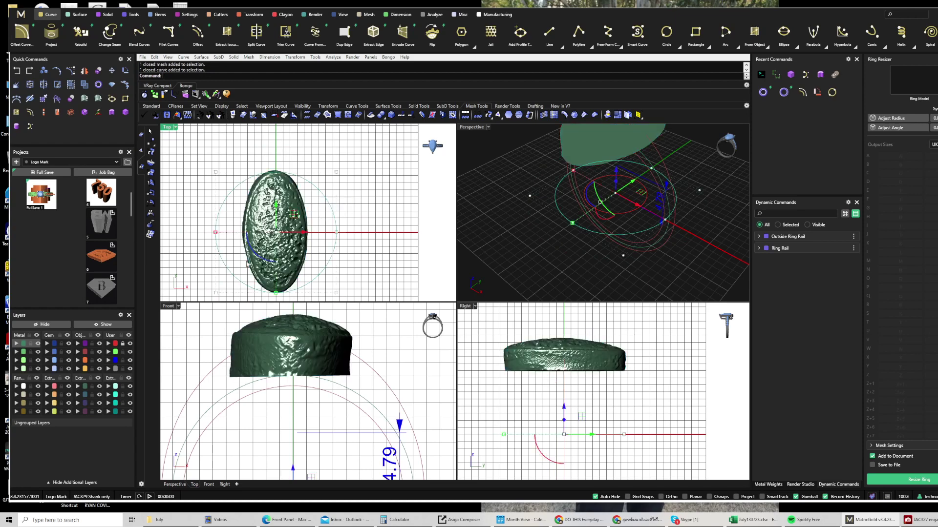
scroll(307, 373, "down", 5)
key("Delete")
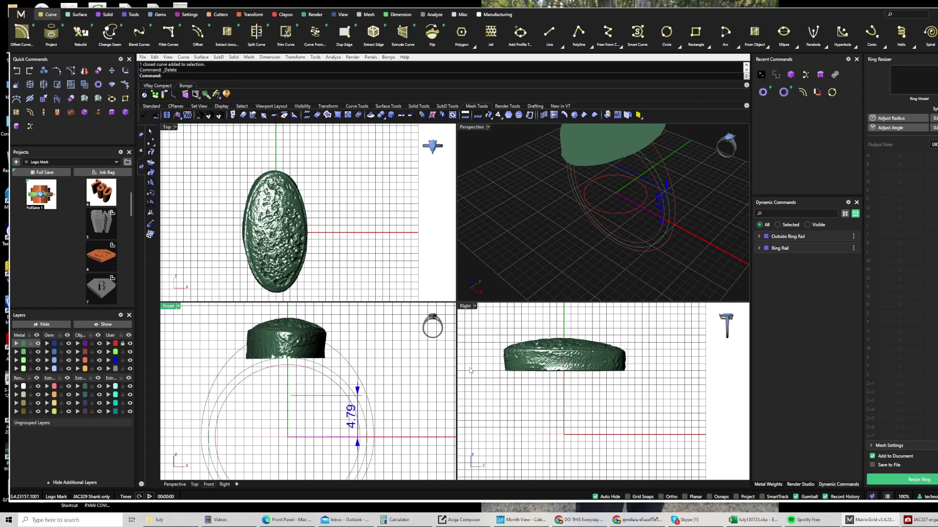
- Edit the outside ring rail and raise its top thickness to 4.2
right_click_drag(281, 395, 305, 372)
left_click(329, 352)
key("F6")
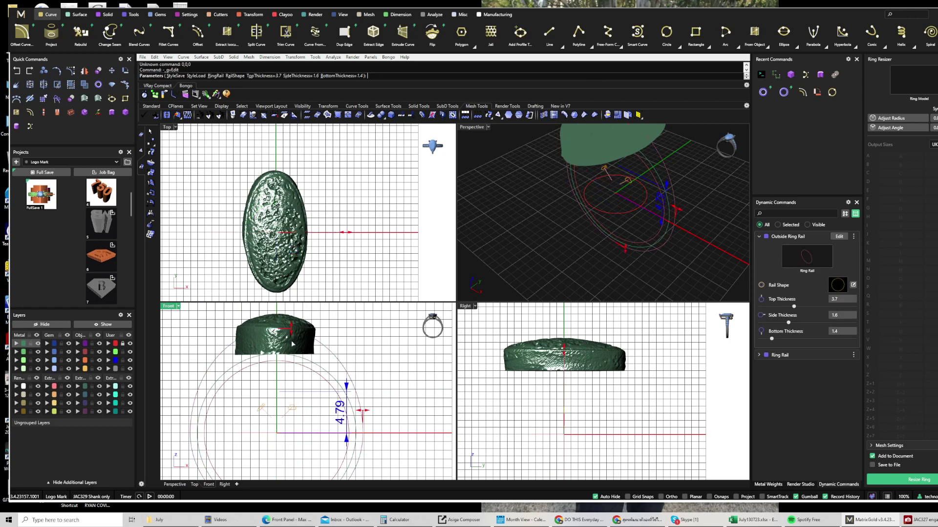
left_click_drag(291, 330, 291, 325)
scroll(259, 395, "down", 2)
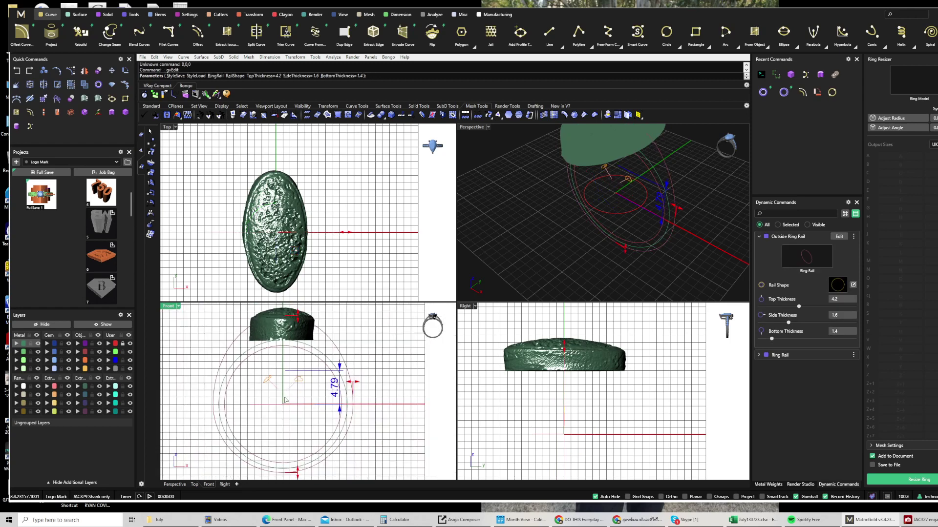
scroll(291, 392, "down", 2)
right_click(308, 377)
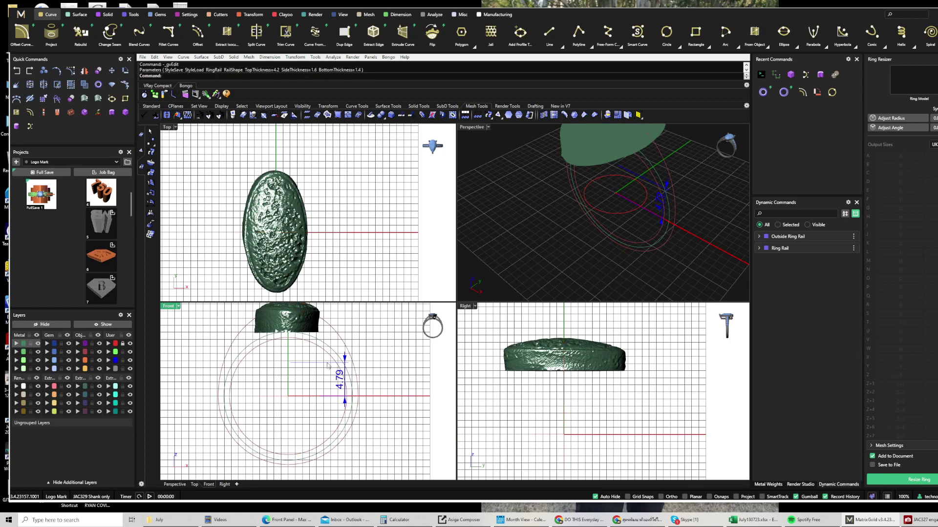
- Move the vertical linear dimension straight up so it sits beside the oval mesh in the Front view
left_click(327, 364)
right_click_drag(315, 384, 315, 410)
left_click_drag(322, 403, 318, 336)
left_click(353, 337)
left_click(341, 343)
left_click(431, 359)
right_click_drag(323, 402, 313, 361)
left_click(329, 359)
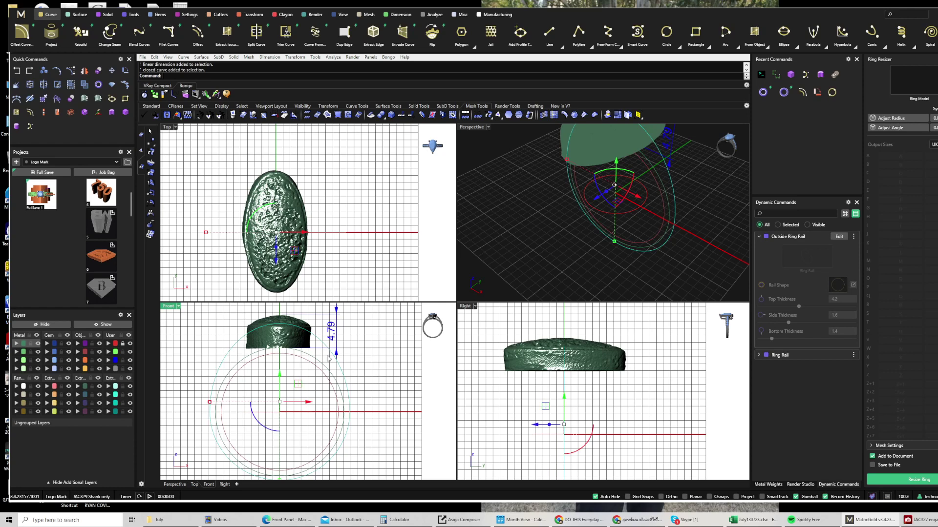
right_click_drag(277, 400, 282, 392)
left_click(71, 71)
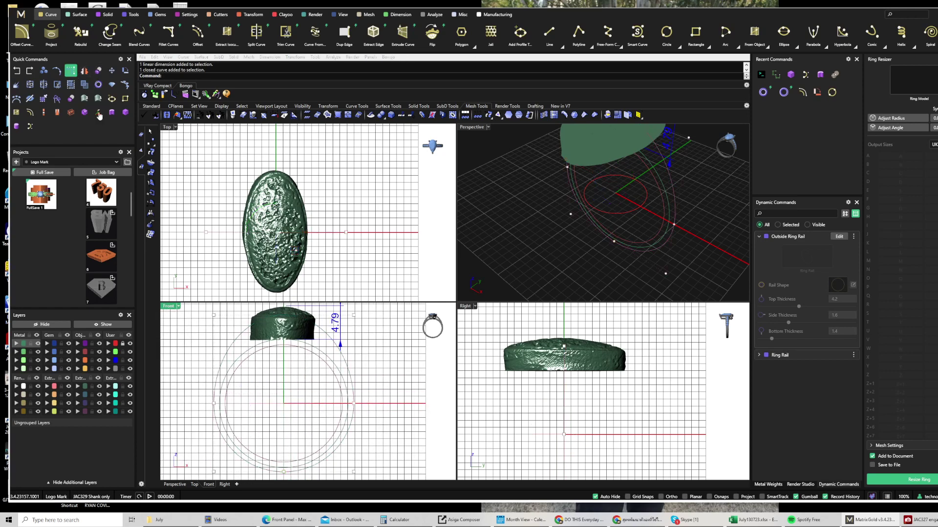
key("Escape")
left_click(239, 337)
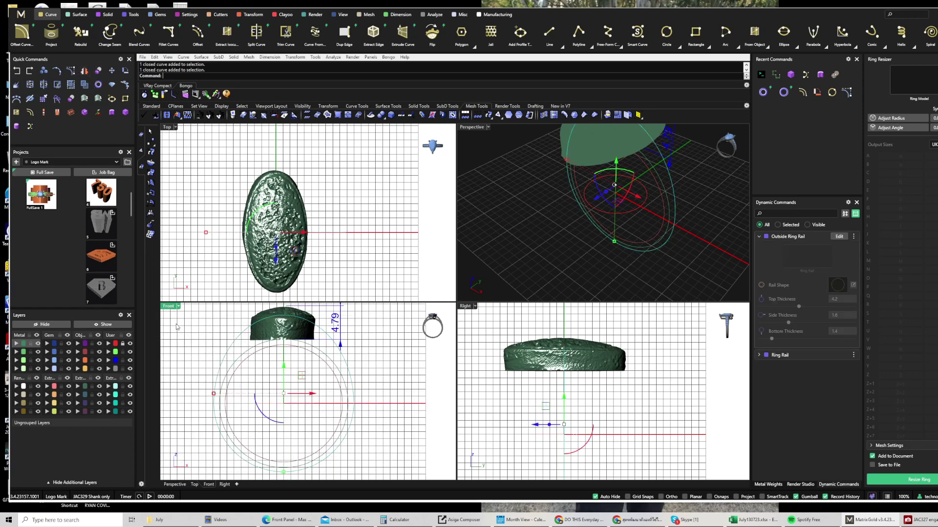
- Set the Front, Top and Right viewports to the Shaded display mode
left_click(174, 309)
left_click(210, 173)
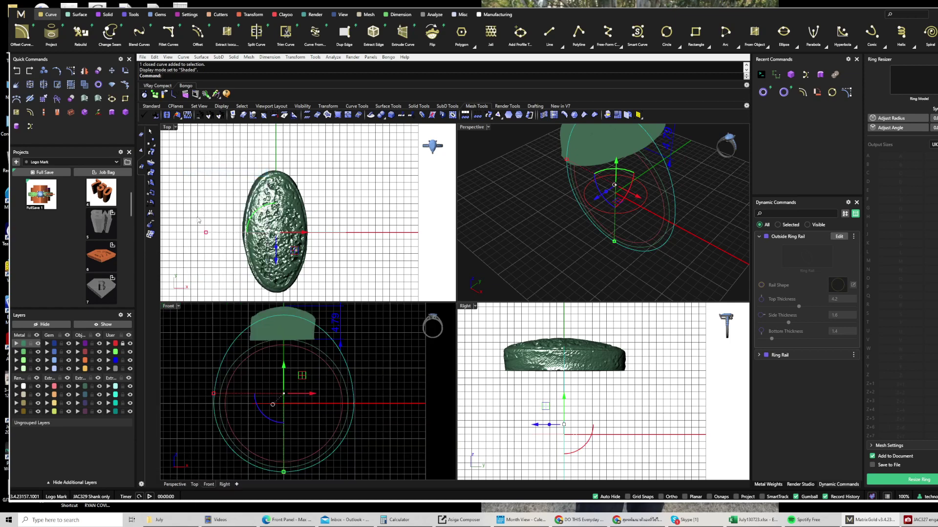
right_click(409, 357)
right_click(484, 393)
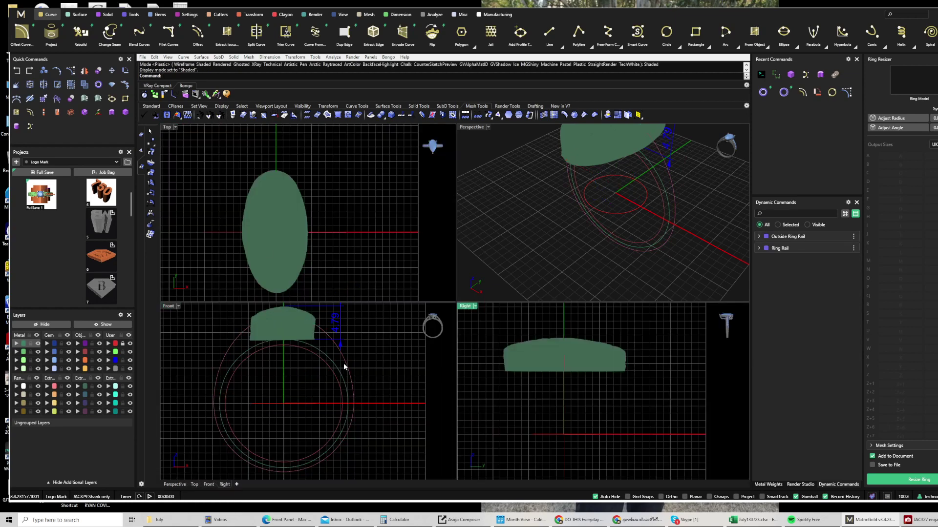
- Rebuild the outside ring rail with 10 points at degree 3, deleting the input curve
left_click(344, 366)
left_click(132, 15)
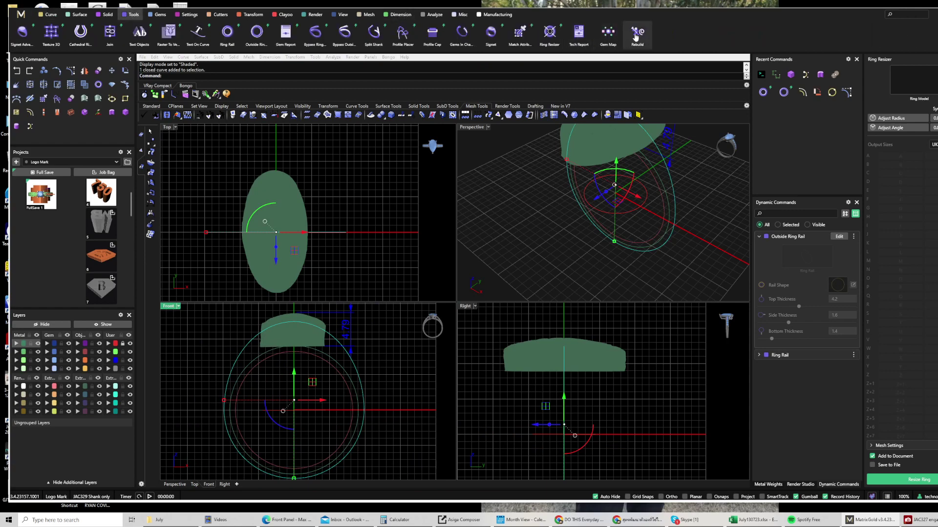
left_click(635, 37)
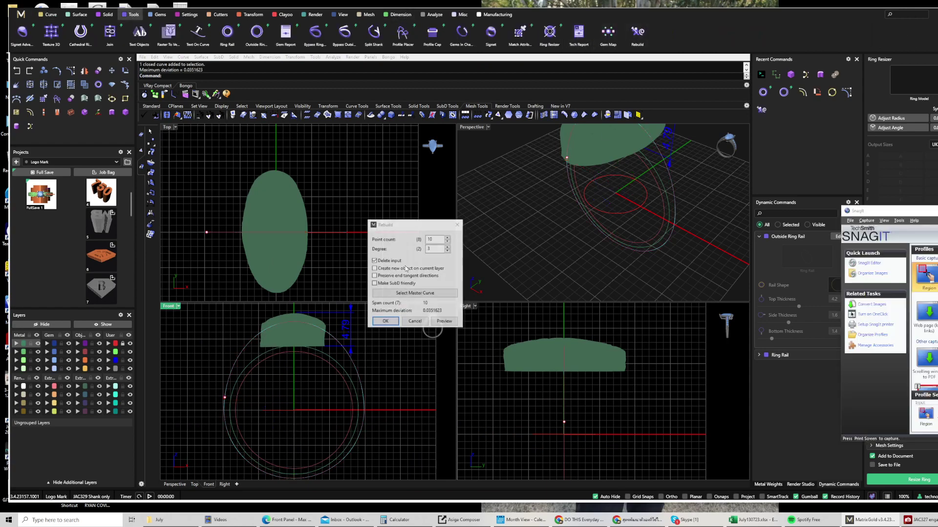
left_click(386, 321)
key("Escape")
- Widen the outside ring rail by scaling its upper two rows of control points slightly outward in the Front view
left_click(337, 342)
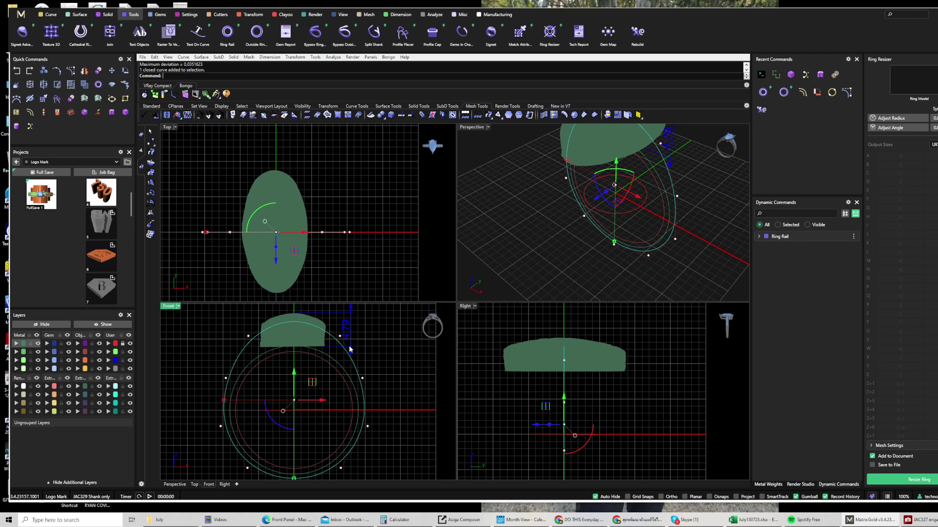
left_click(248, 337)
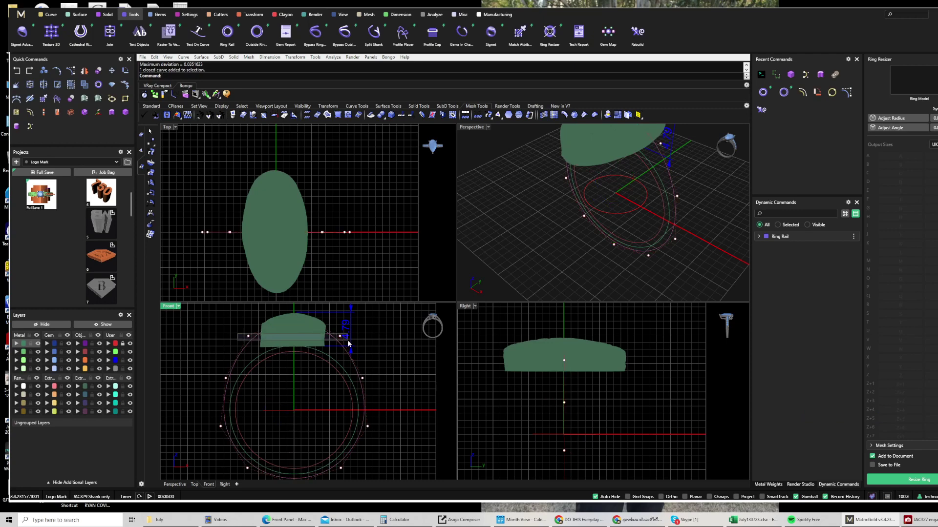
scroll(250, 349, "up", 3)
left_click_drag(244, 327, 240, 327)
scroll(260, 336, "down", 2)
scroll(258, 336, "down", 4)
left_click_drag(211, 356, 376, 384)
scroll(260, 387, "up", 4)
left_click_drag(211, 366, 208, 366)
scroll(241, 390, "down", 2)
- Adjust the topmost control point of the outside ring rail and turn the control points off
right_click_drag(222, 315, 215, 370)
left_click_drag(229, 342, 297, 331)
scroll(283, 337, "down", 2)
key("Escape")
key("Escape")
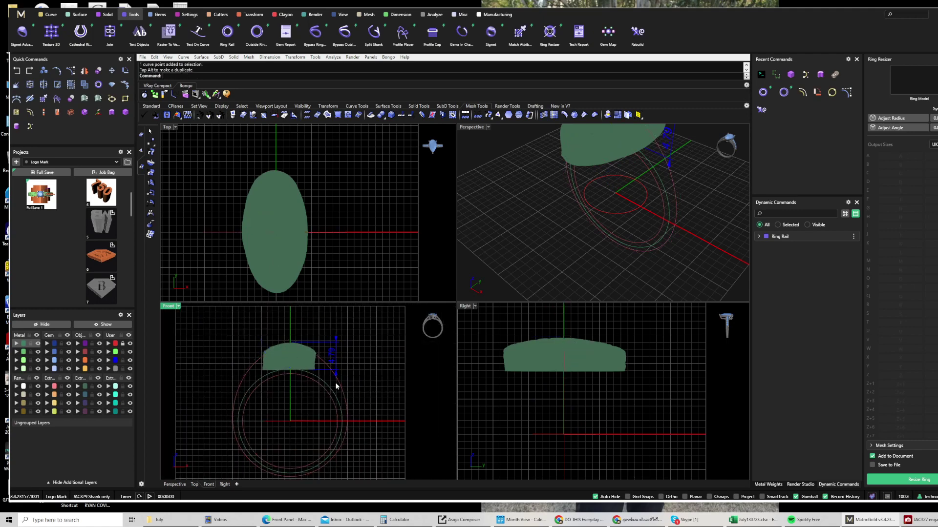
- Place a shank profile on the inner ring rail at the bottom of the ring using Profile Placer
right_click_drag(310, 384, 298, 380)
left_click(310, 380)
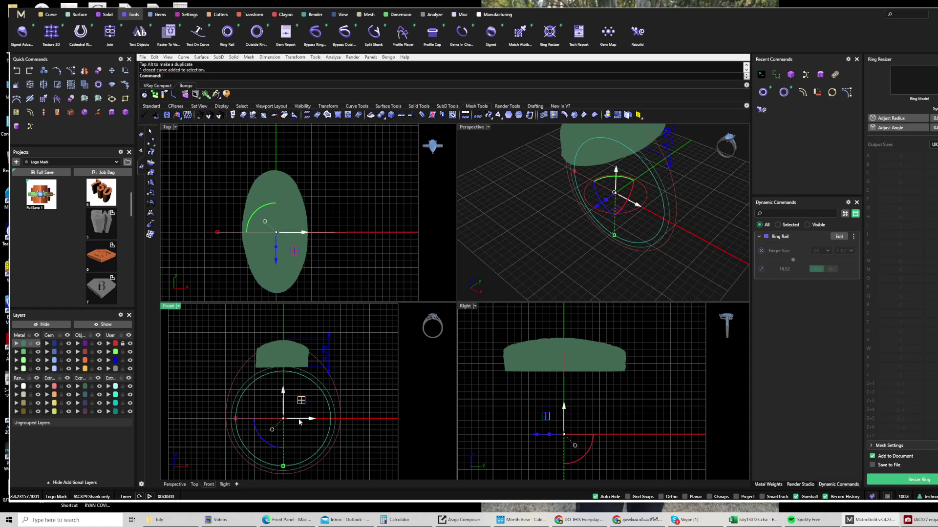
right_click_drag(299, 419, 300, 407)
left_click(58, 99)
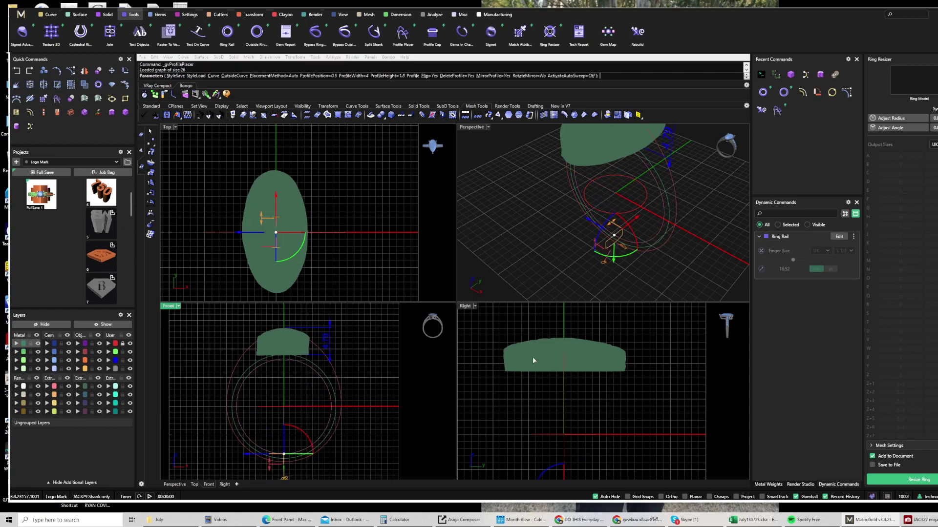
right_click_drag(337, 436, 333, 433)
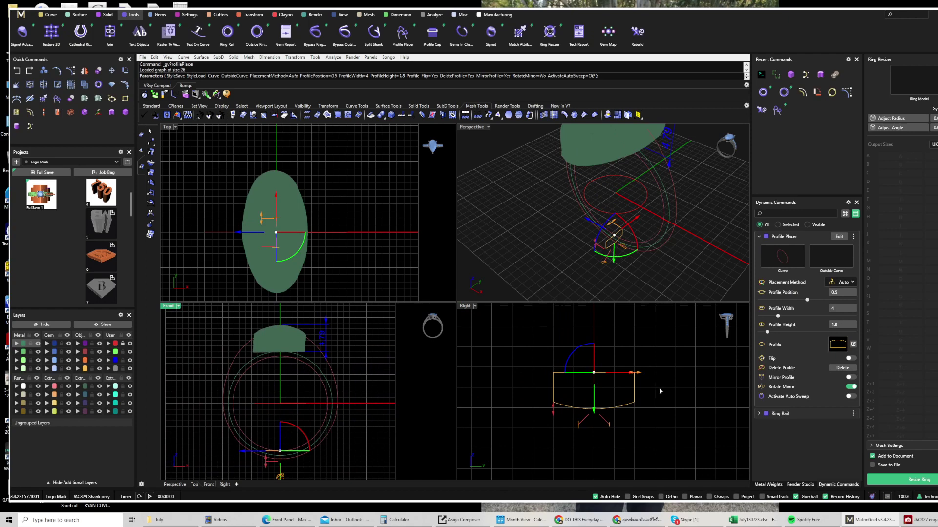
- Set the bottom profile's width to 4.2 mm and its height to 1.4 mm
left_click(837, 311)
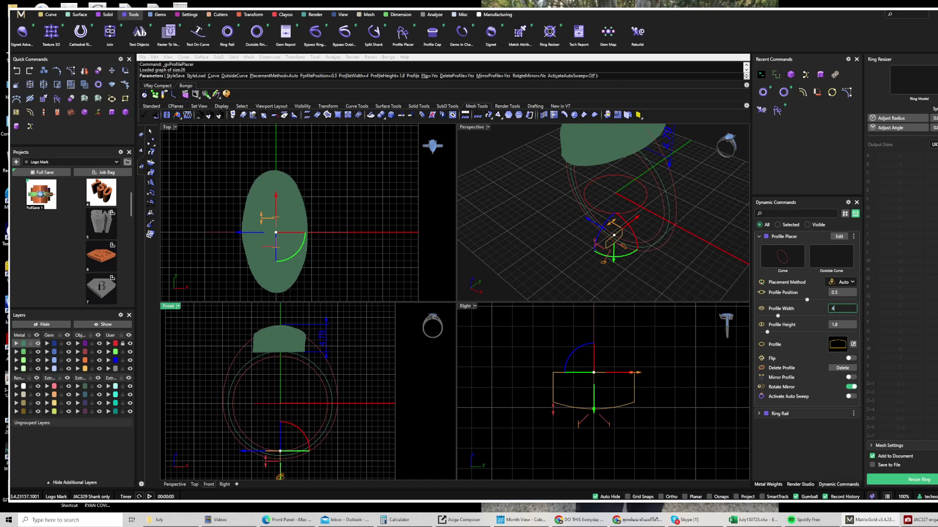
type(".2")
key("Tab")
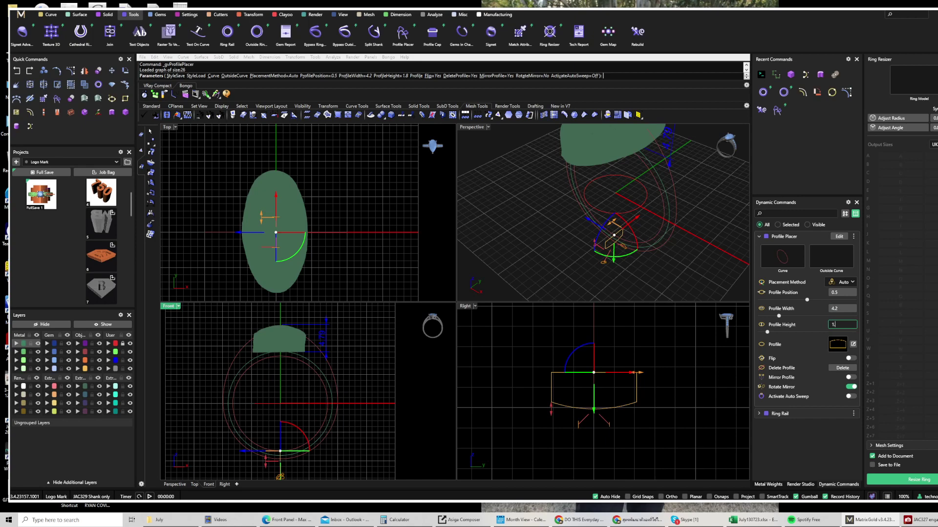
type("1.4")
key("Return")
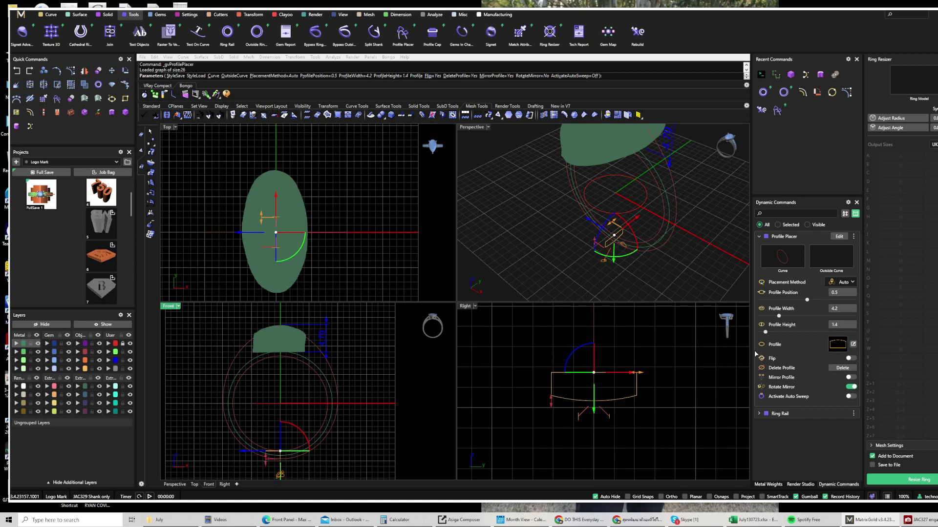
- Change the bottom profile's shape to Shank profile 03 from the library and accept the placement
left_click(841, 344)
left_click(246, 302)
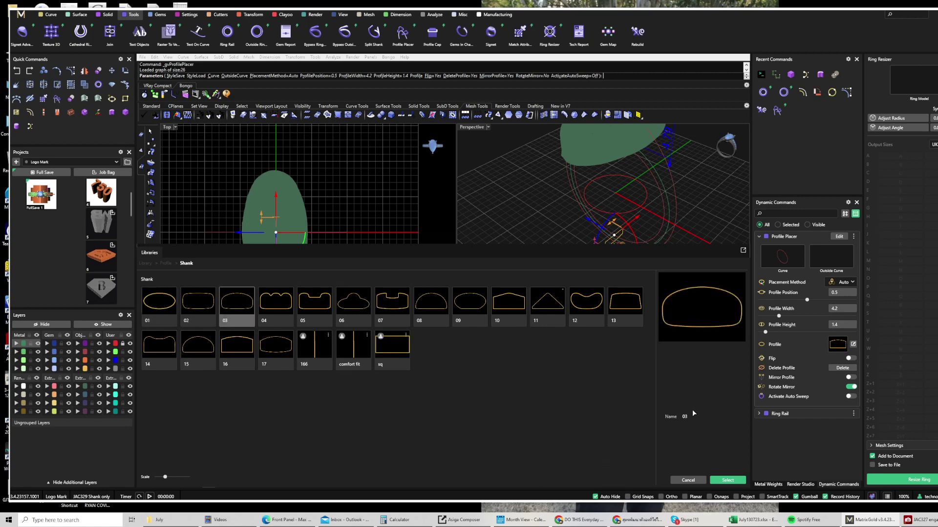
left_click(728, 480)
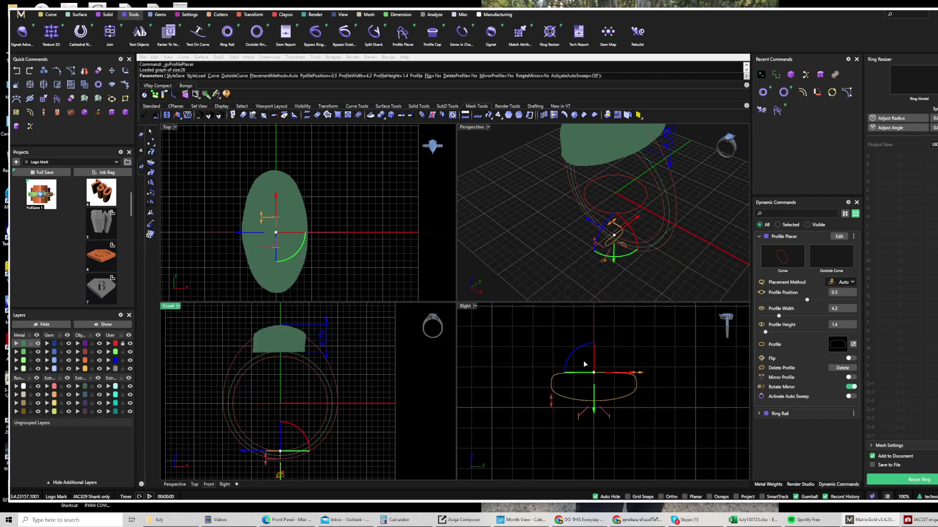
right_click(616, 410)
- Sweep the bottom profile along the inner and outside ring rails as a closed two-rail sweep
right_click_drag(320, 433, 323, 419)
left_click(84, 98)
left_click(320, 364)
left_click(332, 355)
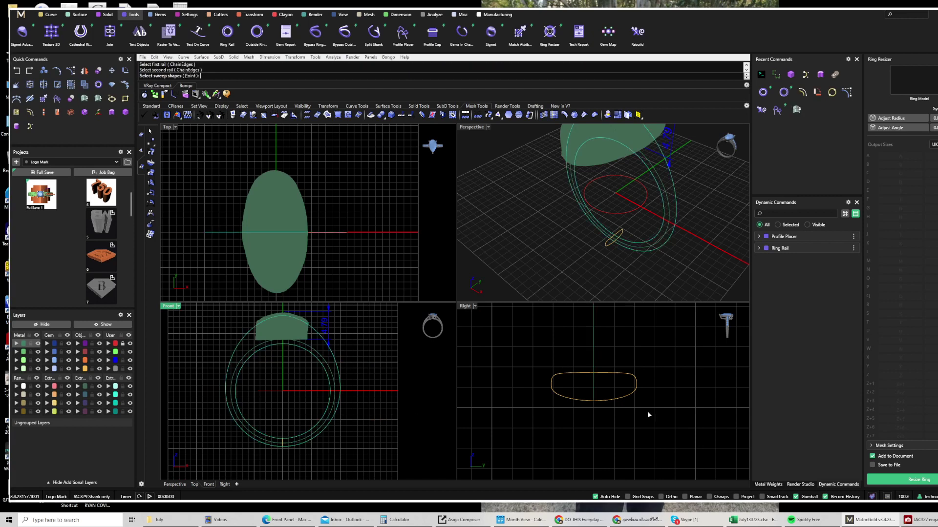
left_click(581, 402)
key("Return")
key("Return")
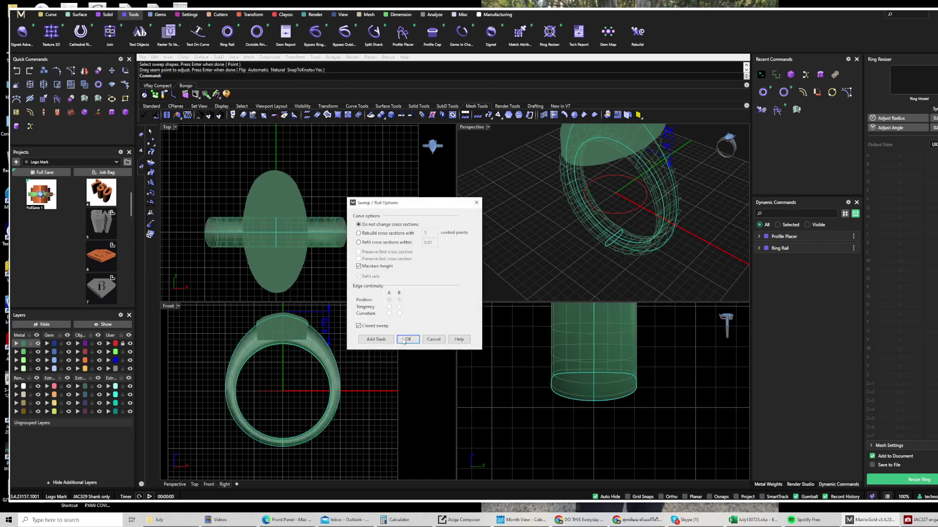
left_click(409, 339)
- Delete the swept shank surface in the Front view
scroll(313, 371, "up", 5)
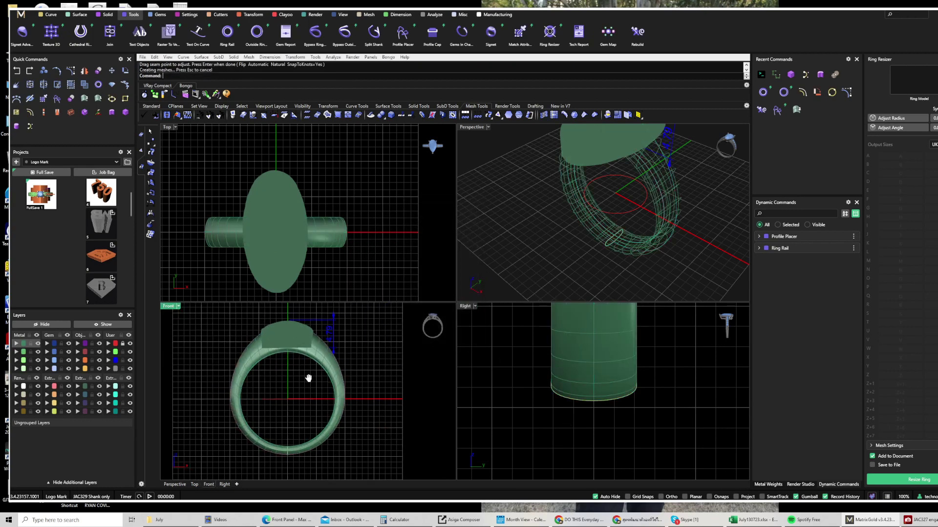
left_click(318, 356)
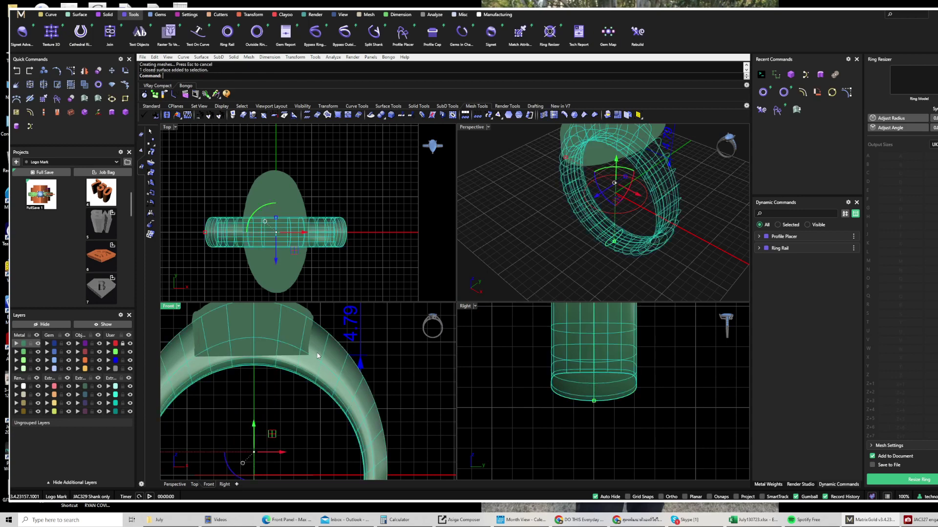
left_click(285, 403)
key("Delete")
- Edit the bottom profile's placement to add a second profile at the top of the inner ring rail
left_click(580, 398)
scroll(285, 376, "down", 5)
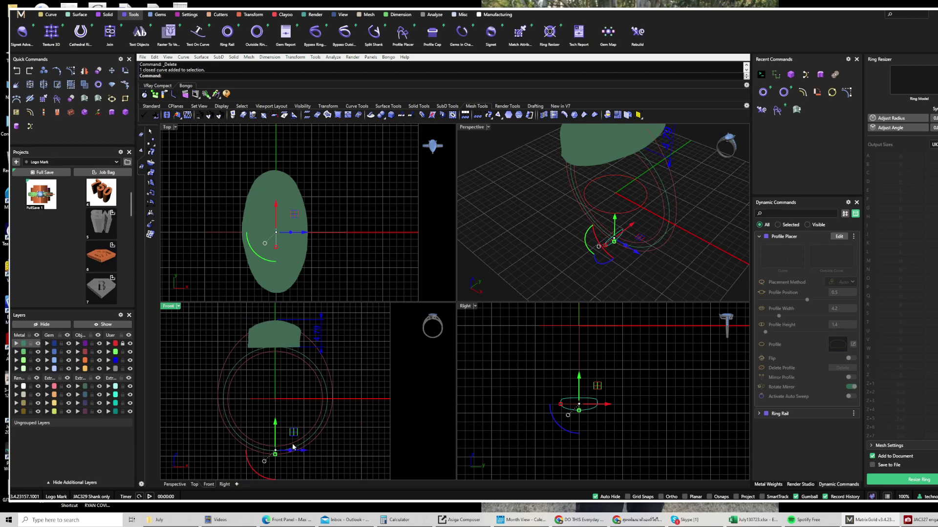
scroll(277, 452, "up", 3)
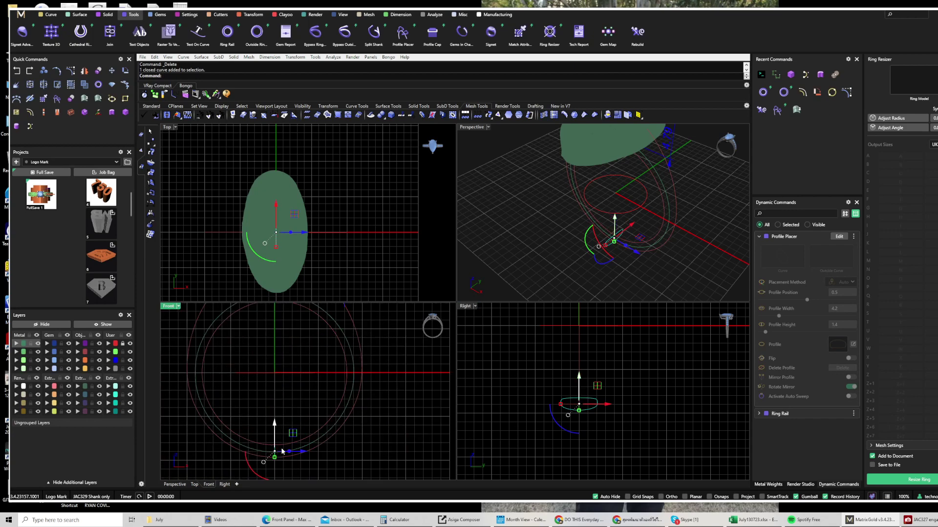
left_click(840, 237)
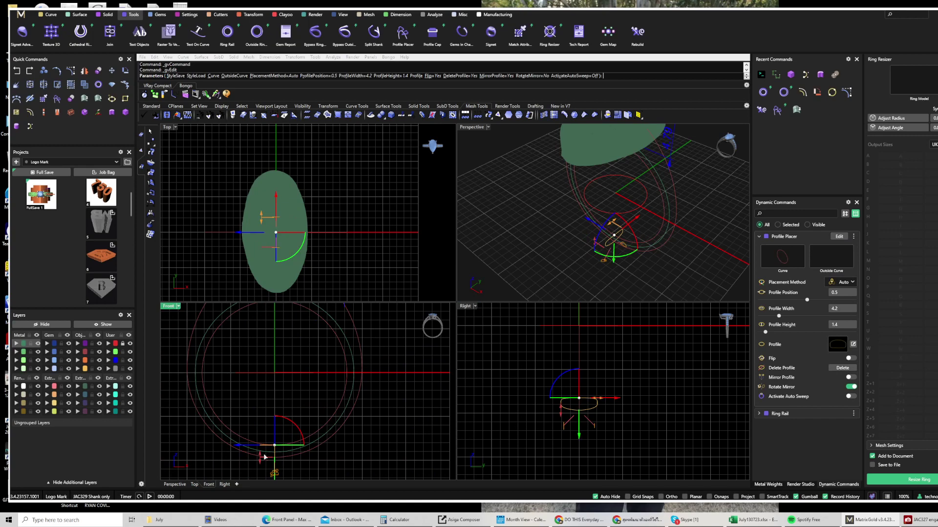
right_click_drag(309, 314, 299, 381)
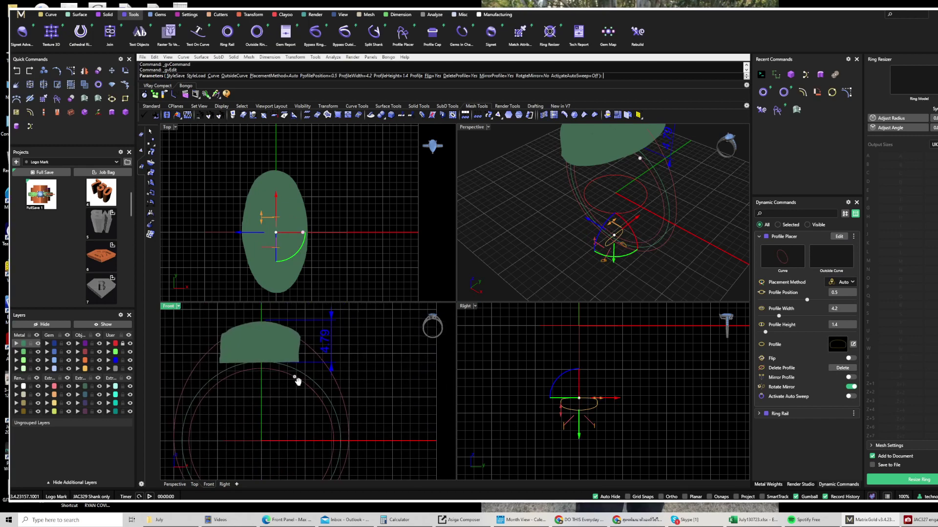
left_click(262, 371)
scroll(262, 373, "up", 5)
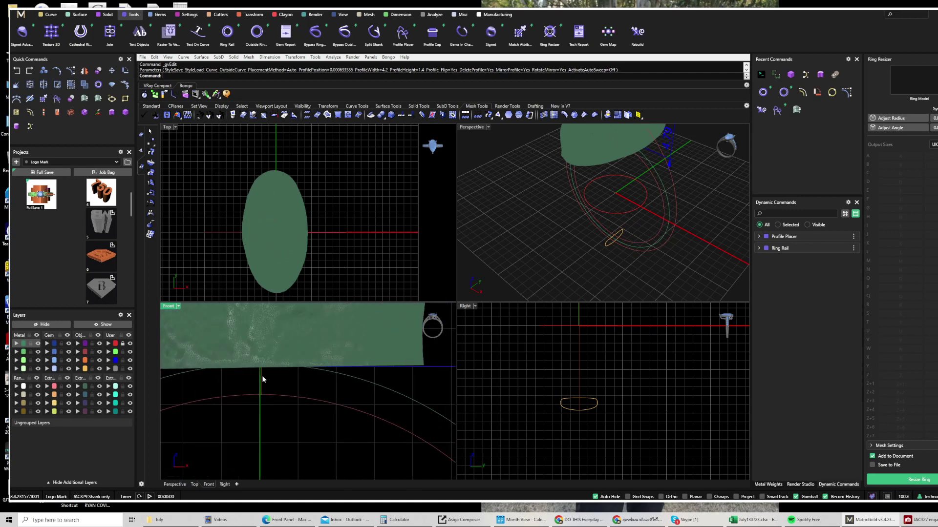
- Raise the top profile's height to 4.9 mm to meet the outside rail, hiding the oval mesh's layer
left_click(262, 374)
scroll(649, 445, "up", 6)
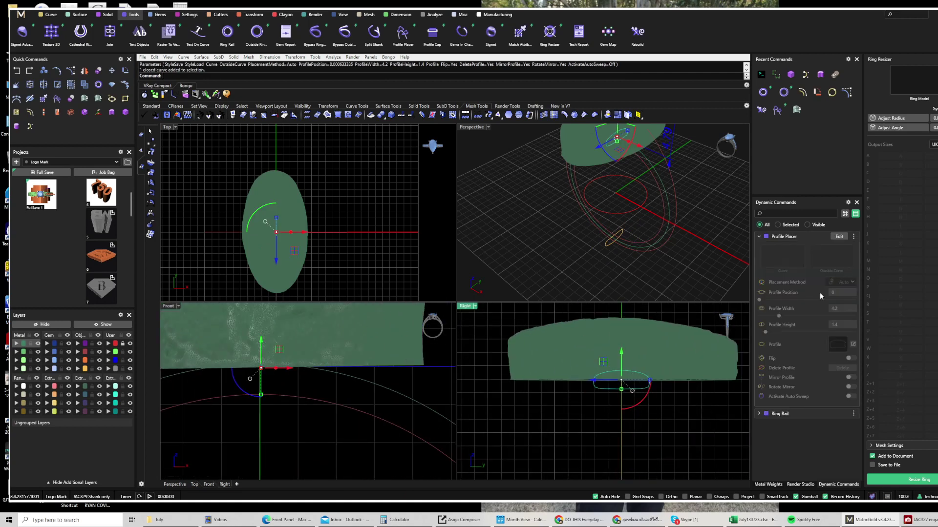
left_click(839, 237)
right_click_drag(604, 352, 602, 384)
left_click_drag(590, 406, 594, 350)
right_click_drag(307, 360, 305, 424)
scroll(303, 419, "down", 6)
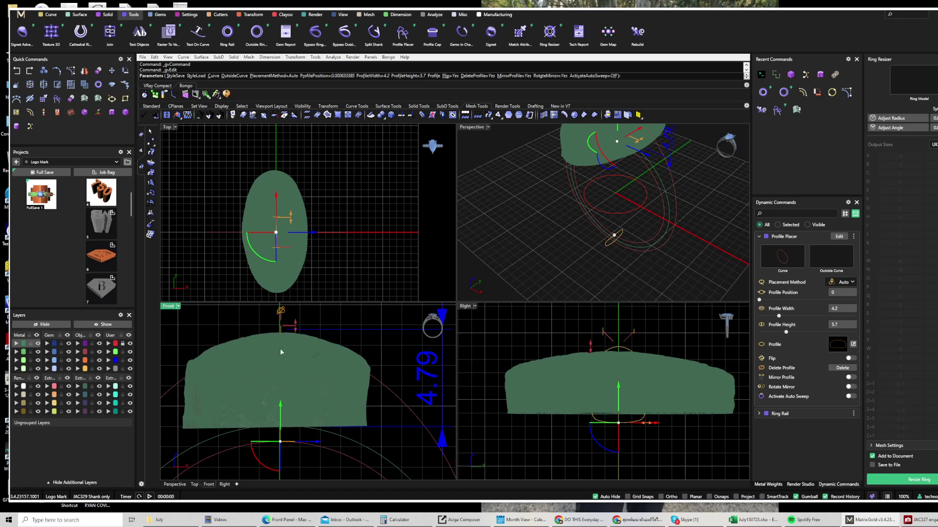
left_click_drag(298, 330, 296, 337)
left_click(99, 387)
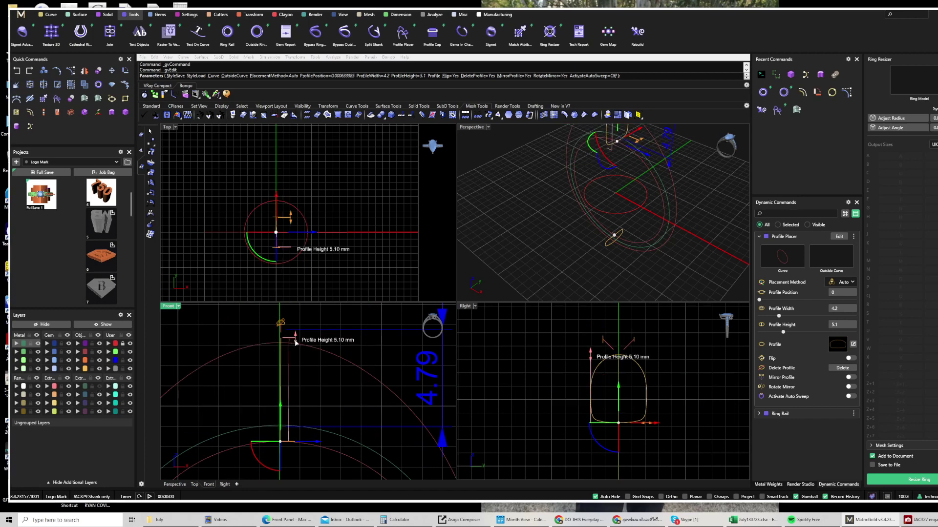
left_click_drag(296, 342, 294, 346)
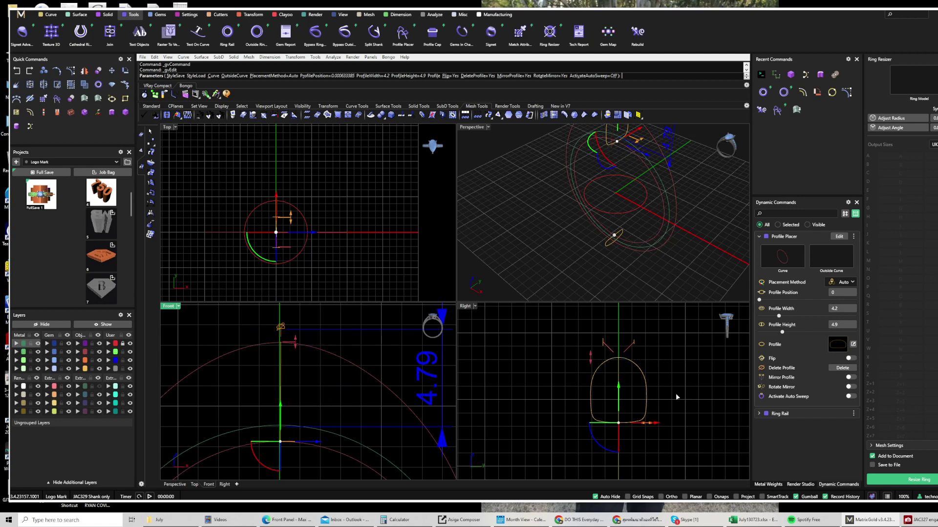
right_click(660, 388)
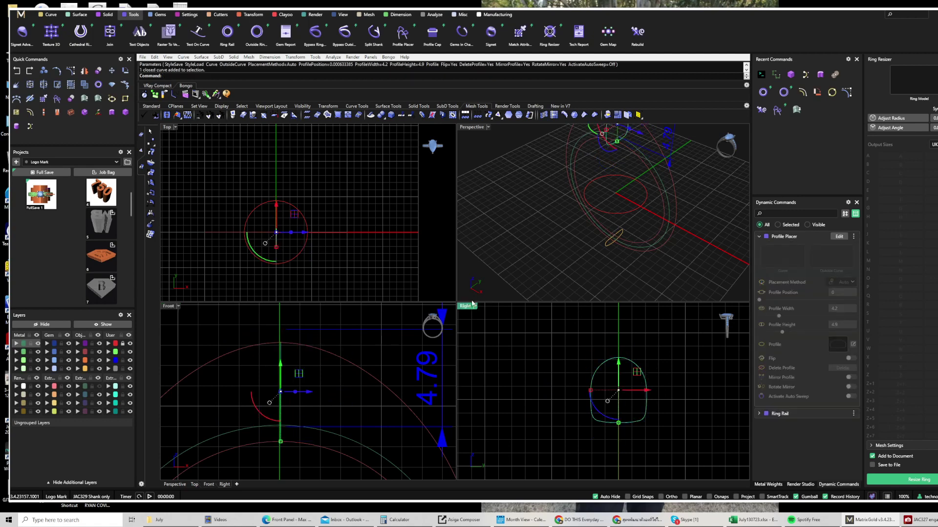
- Convert the top profile to an independent curve, deleting the input object, and turn on its control points
left_click(98, 115)
left_click(212, 77)
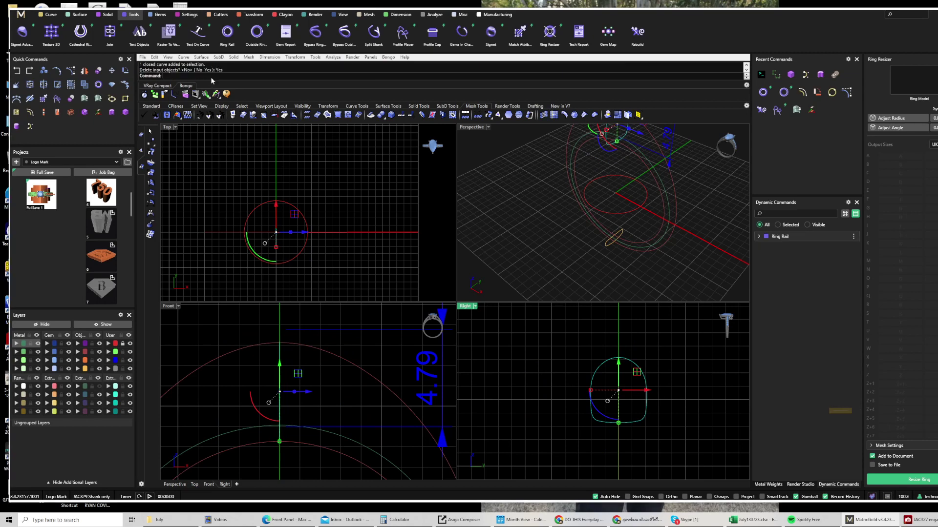
left_click(70, 72)
- Move the pair of side control points below the top profile's shoulders upward in the Right view
scroll(586, 349, "up", 3)
left_click_drag(583, 376, 725, 395)
right_click_drag(683, 402, 644, 394)
left_click_drag(537, 403, 685, 418)
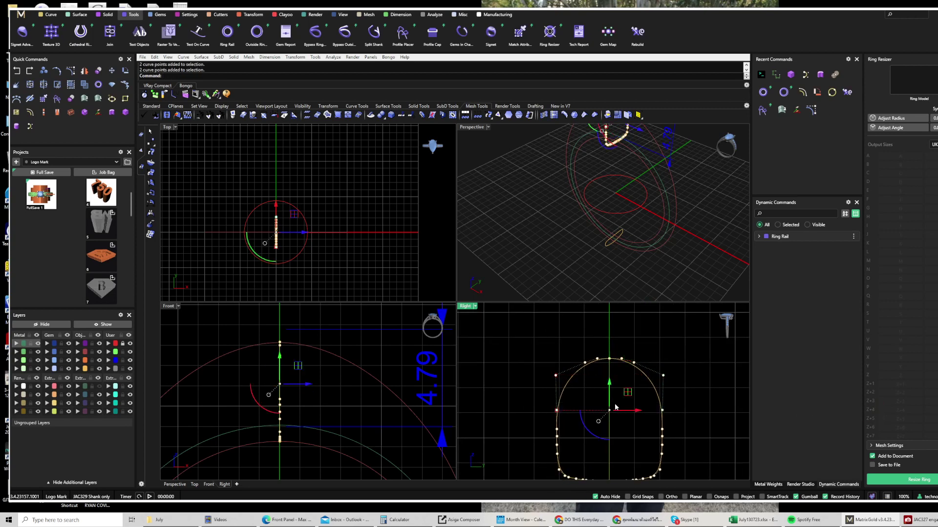
left_click_drag(609, 389, 610, 371)
- Scale the top profile's two shoulder control points outward to square its upper corners, and turn the control points off
scroll(617, 357, "up", 4)
left_click(575, 365)
left_click_drag(664, 384, 665, 385, "shift")
left_click_drag(575, 366, 558, 367)
scroll(669, 347, "down", 6)
key("Escape")
- Sweep the top and bottom profiles along the inner and outside ring rails as a closed two-rail sweep, maintaining height
left_click(282, 378)
scroll(294, 379, "down", 5)
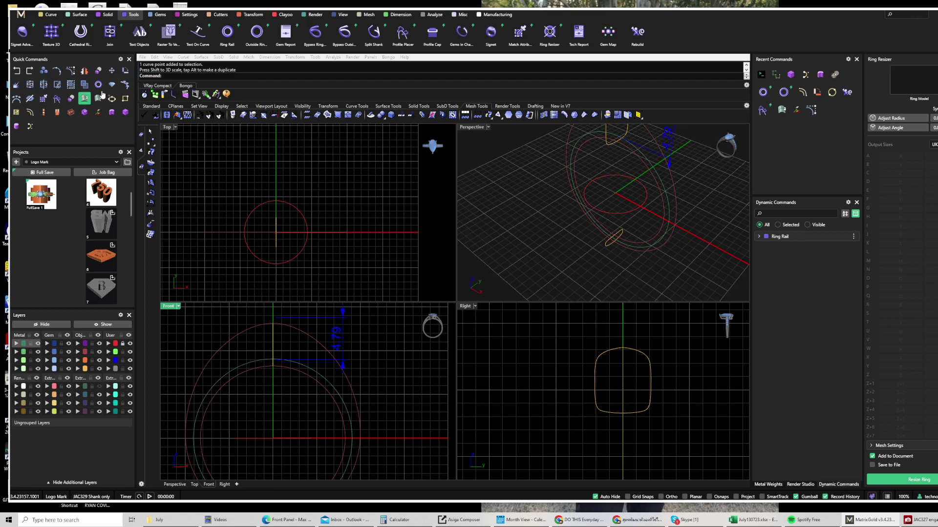
left_click(84, 100)
left_click(296, 374)
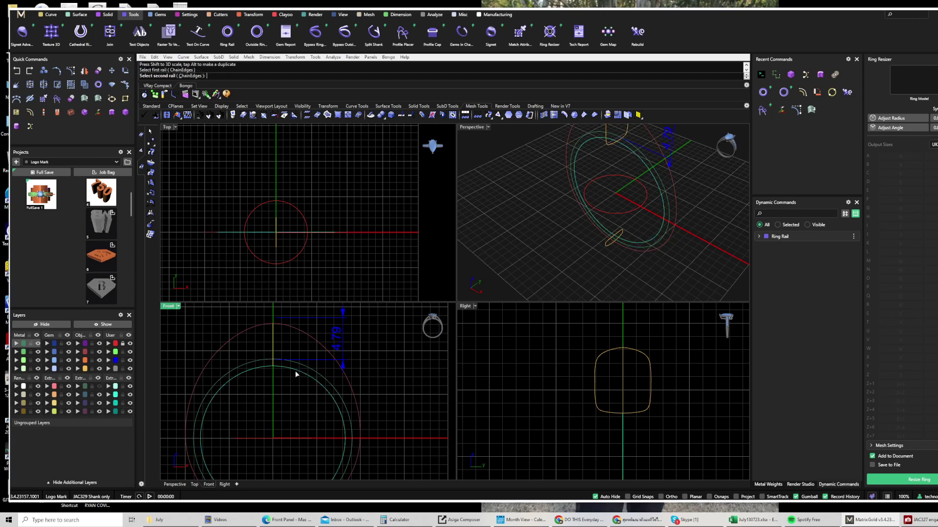
left_click(305, 333)
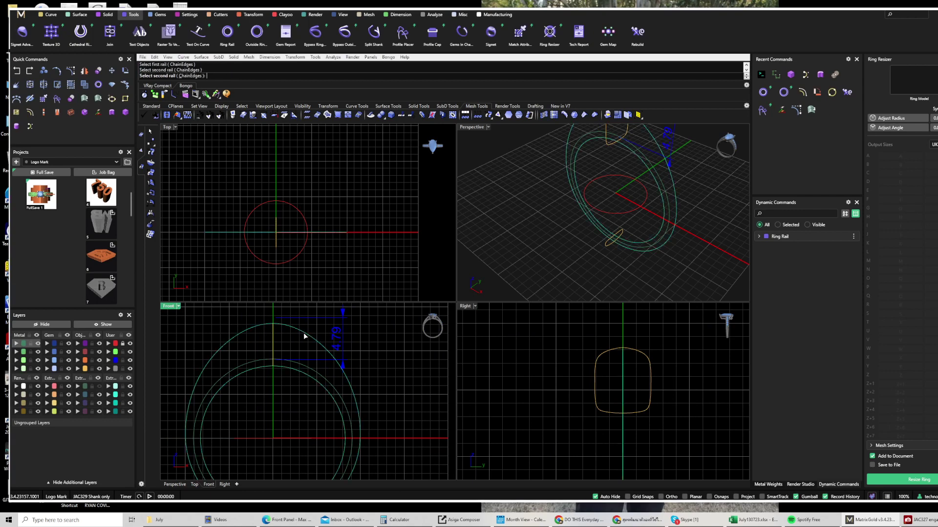
left_click(639, 413)
scroll(602, 335, "down", 5)
left_click(612, 432)
key("Return")
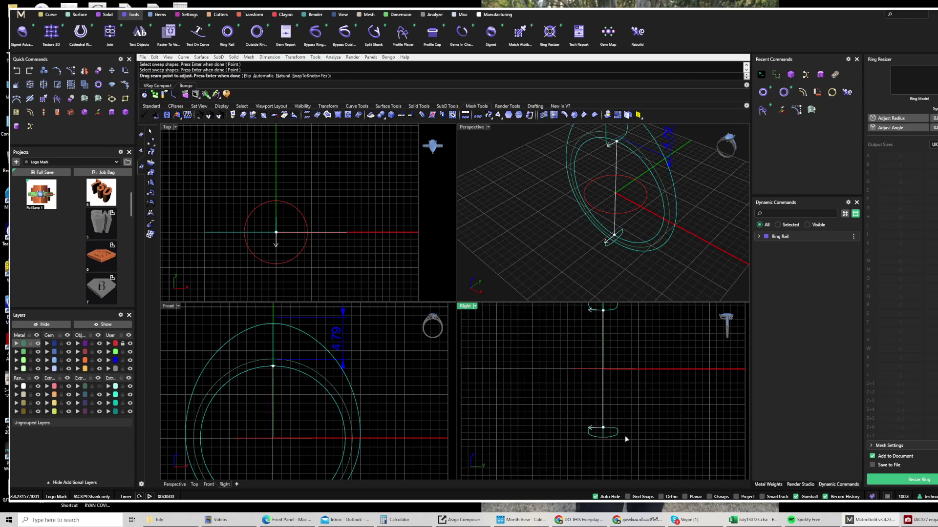
key("Return")
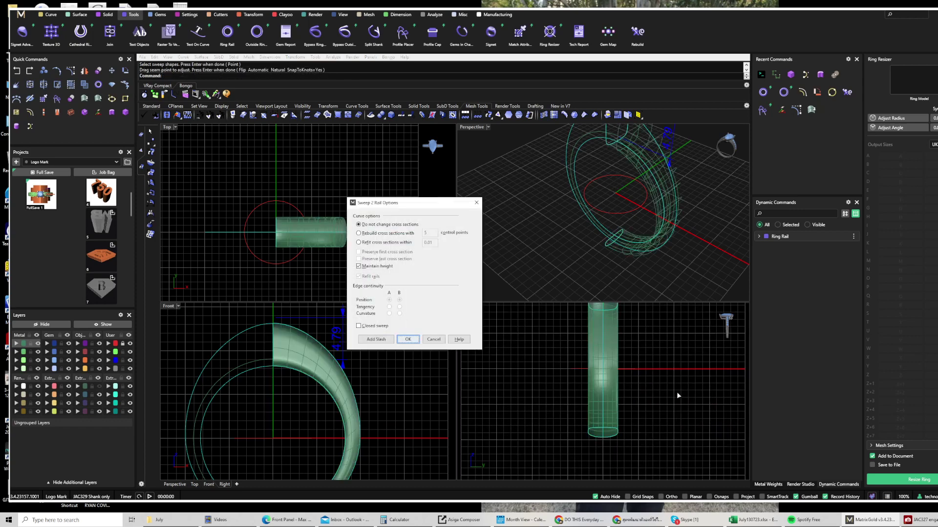
scroll(676, 392, "down", 3)
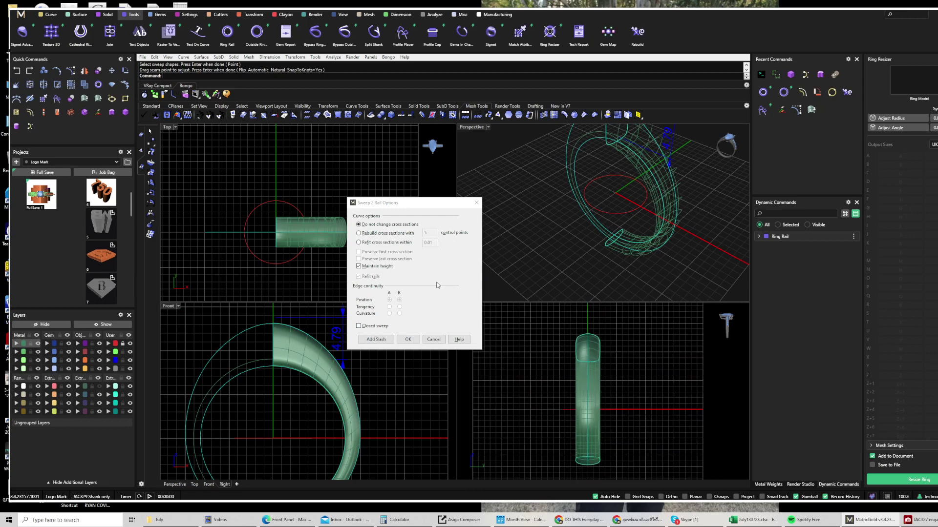
left_click(408, 339)
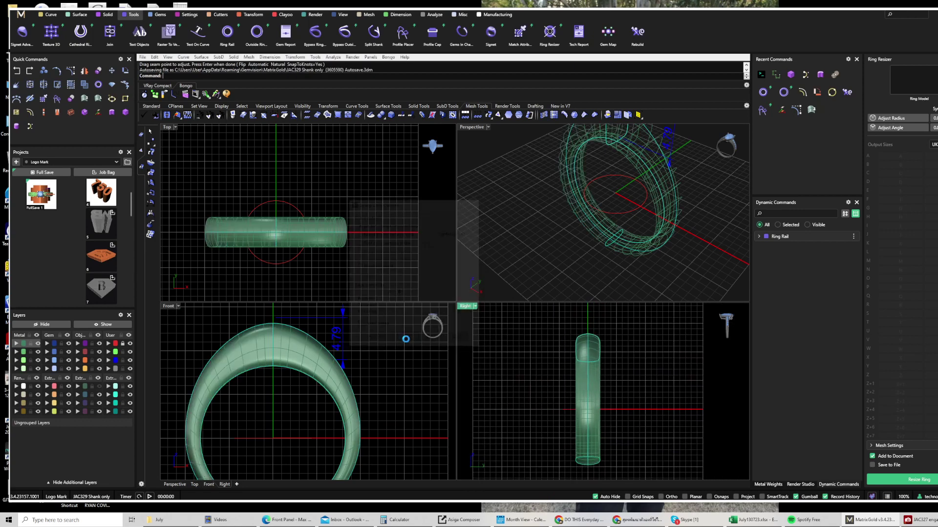
- Maximize the Right viewport and scale the bottom profile's width inward about its centre to taper the shank
double_click(467, 307)
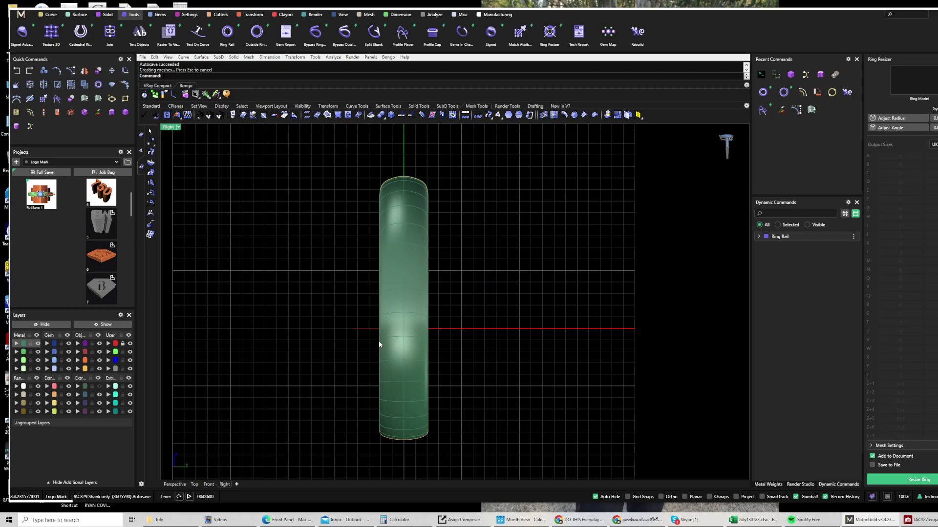
right_click_drag(374, 324, 368, 328)
left_click(407, 445)
right_click(409, 446)
scroll(409, 452, "up", 3)
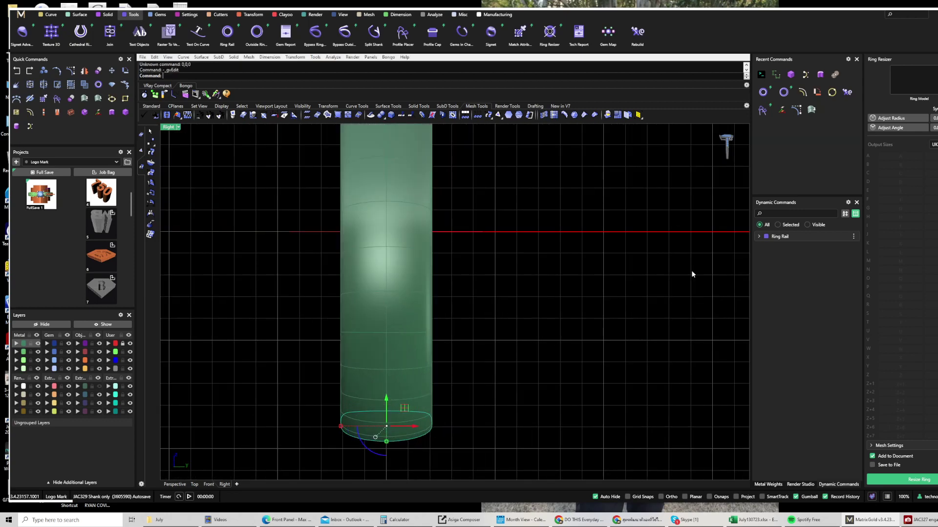
scroll(344, 439, "up", 6)
right_click_drag(459, 415, 432, 413)
right_click(431, 414)
type("0,0,0")
key("Return")
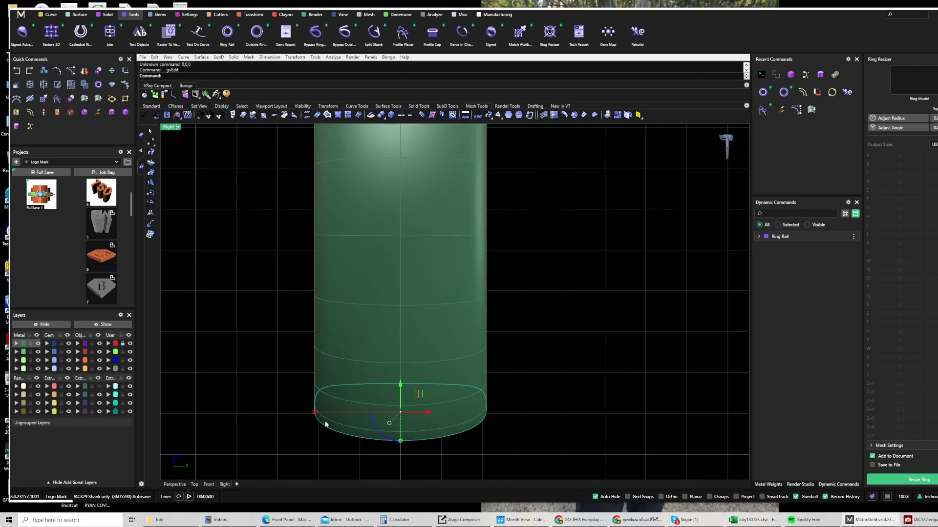
left_click_drag(314, 412, 349, 413)
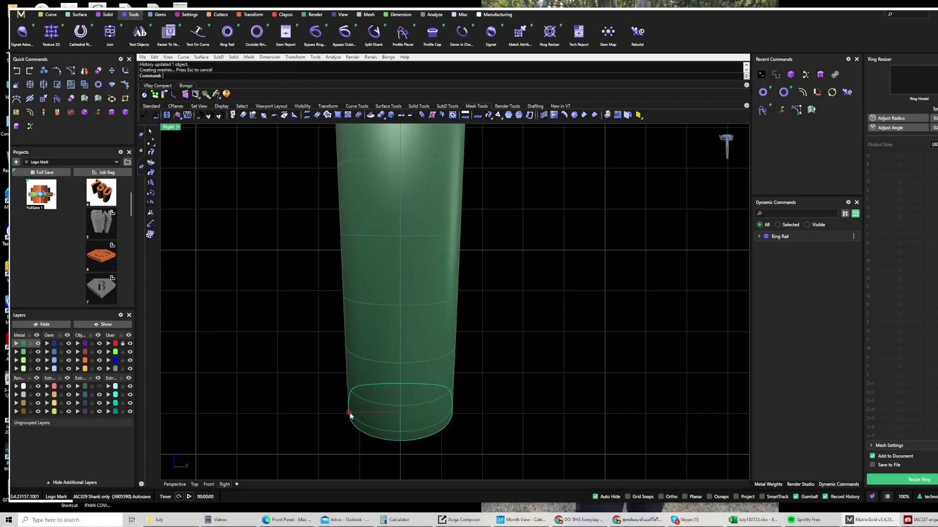
- Measure the bottom profile's width across its two sides in the Right view with a dimension
scroll(369, 391, "down", 10)
scroll(370, 390, "up", 3)
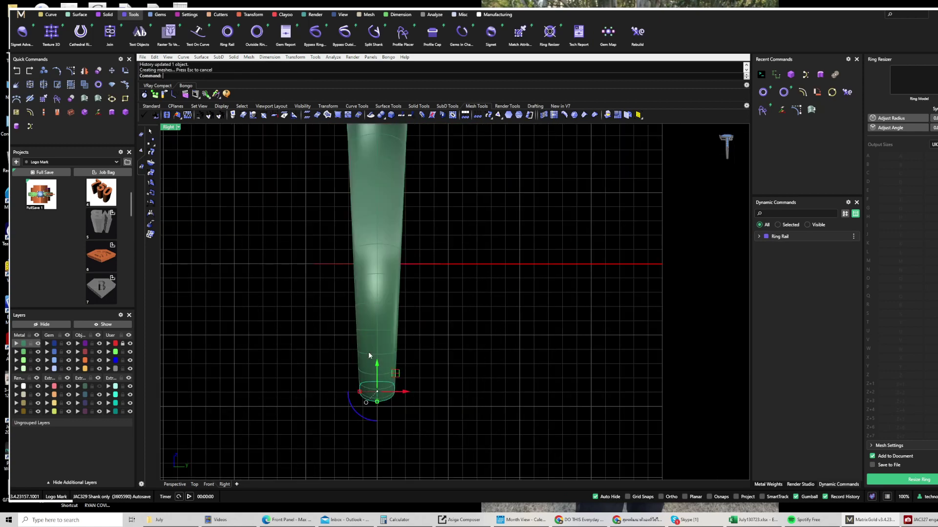
left_click(270, 57)
left_click(274, 66)
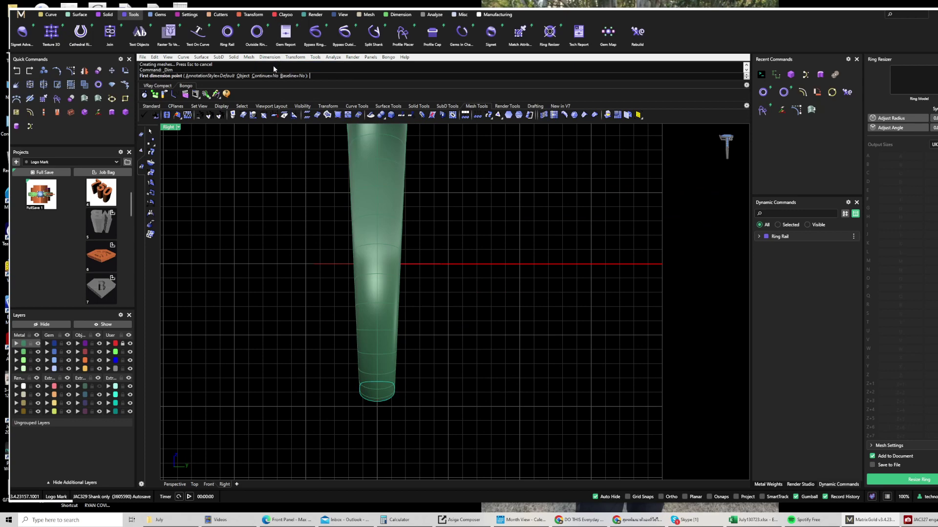
scroll(347, 378, "up", 3)
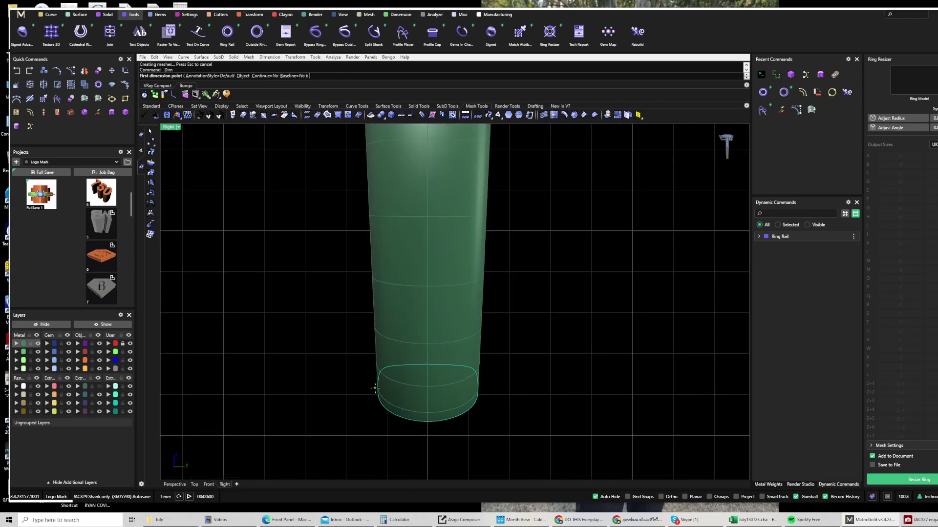
left_click(377, 388)
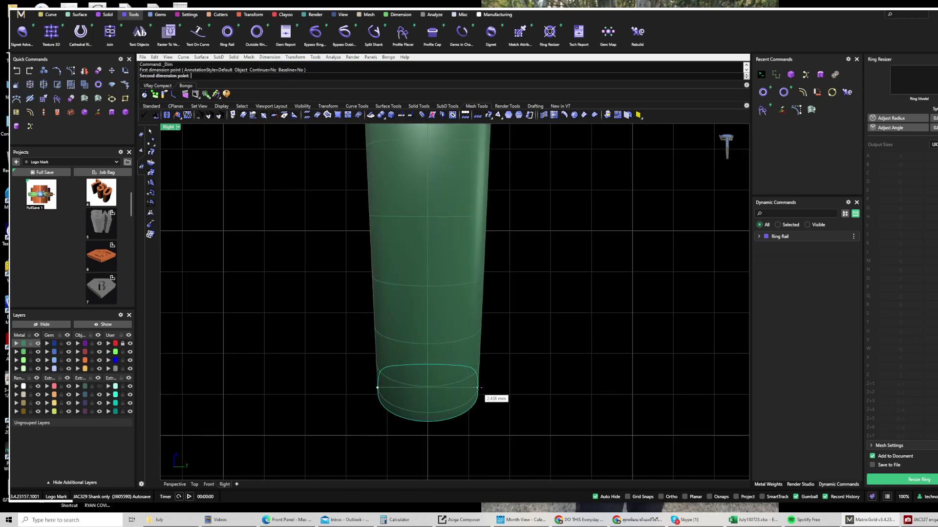
left_click(478, 388)
key("Escape")
- Scale the bottom profile slightly wider about its centre and check its width
left_click_drag(378, 394, 375, 393)
right_click(373, 389)
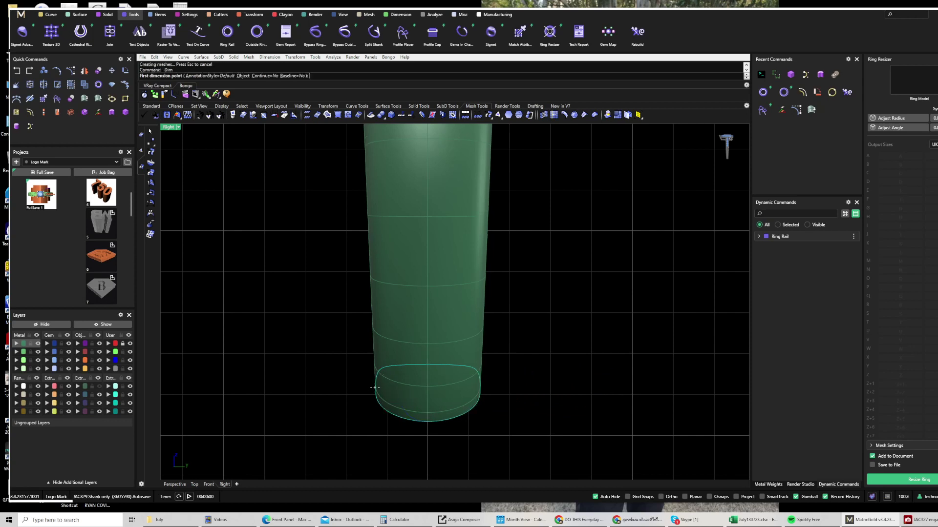
left_click(375, 387)
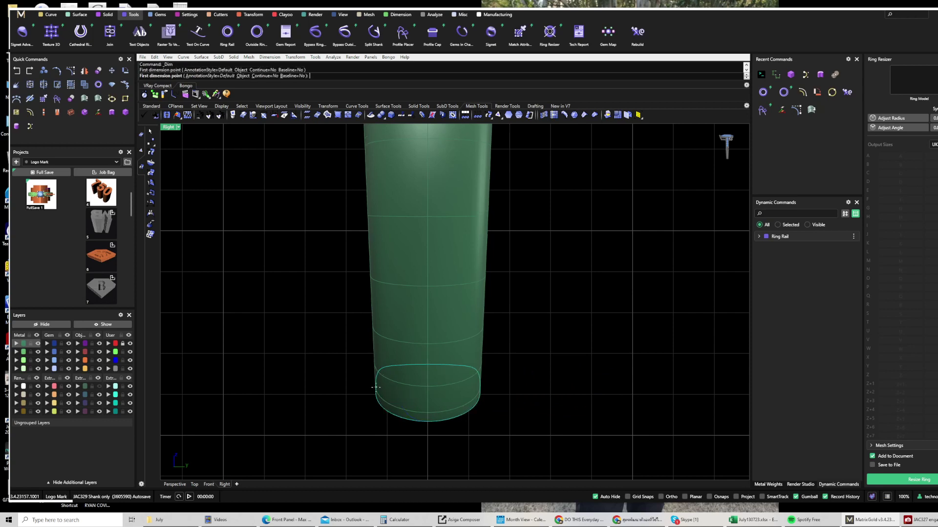
left_click(480, 389)
key("Escape")
- Widen the bottom profile a little more, to about 2.6 mm, and recheck the distance across its sides
scroll(464, 397, "down", 2)
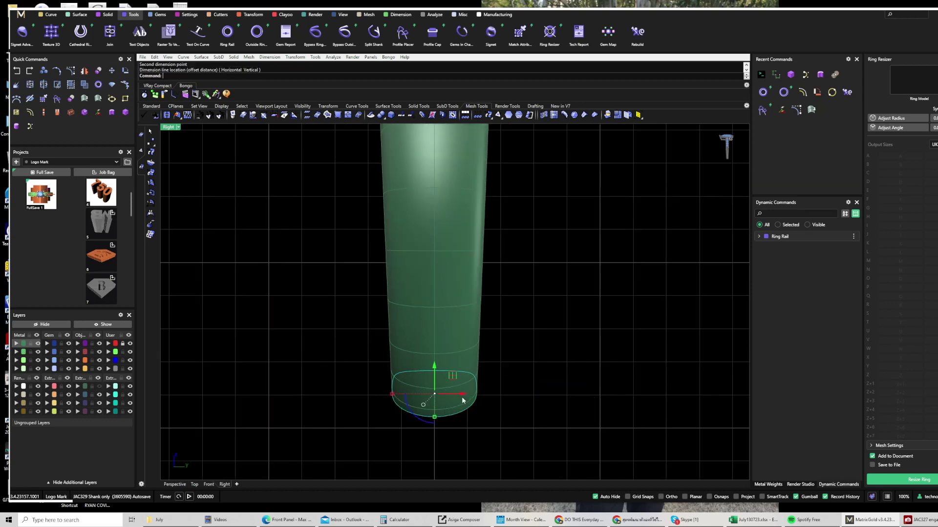
key("Escape")
key("Return")
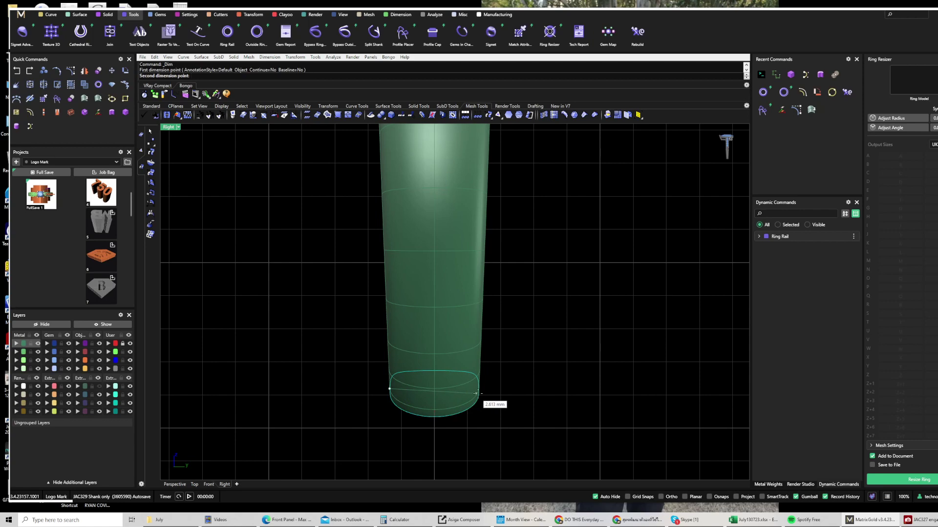
left_click(479, 393)
key("Escape")
scroll(428, 395, "down", 10)
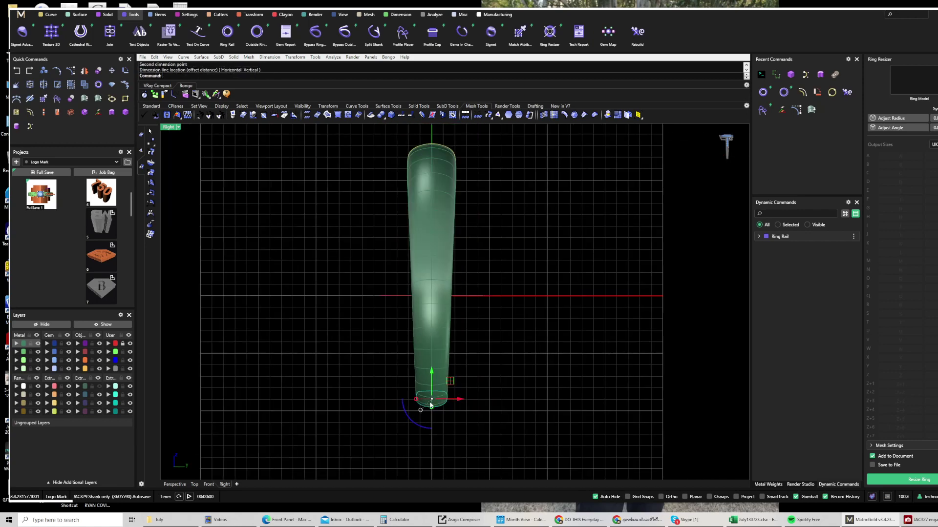
left_click(479, 425)
- Restore the four-viewport layout, show the layer holding the oval mesh, and maximize the Front view
double_click(174, 129)
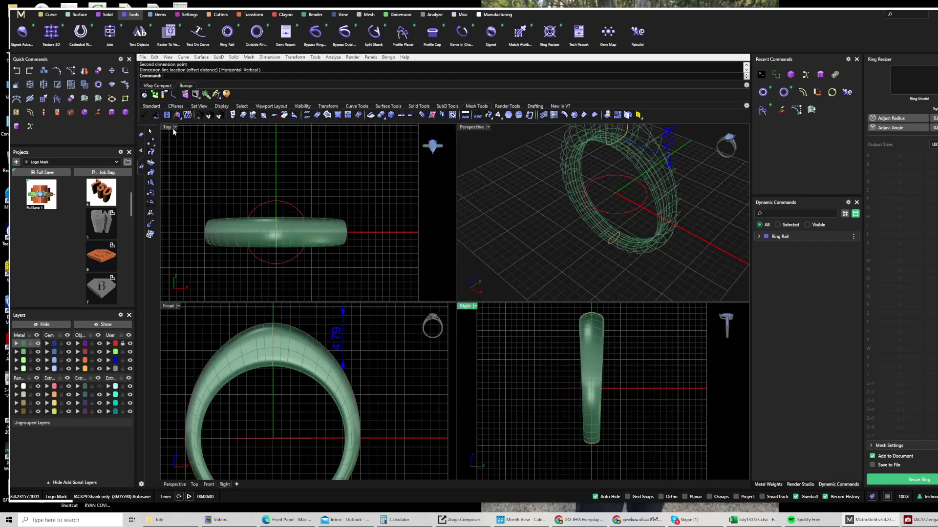
right_click_drag(293, 358, 288, 367)
left_click(99, 386)
scroll(274, 378, "up", 5)
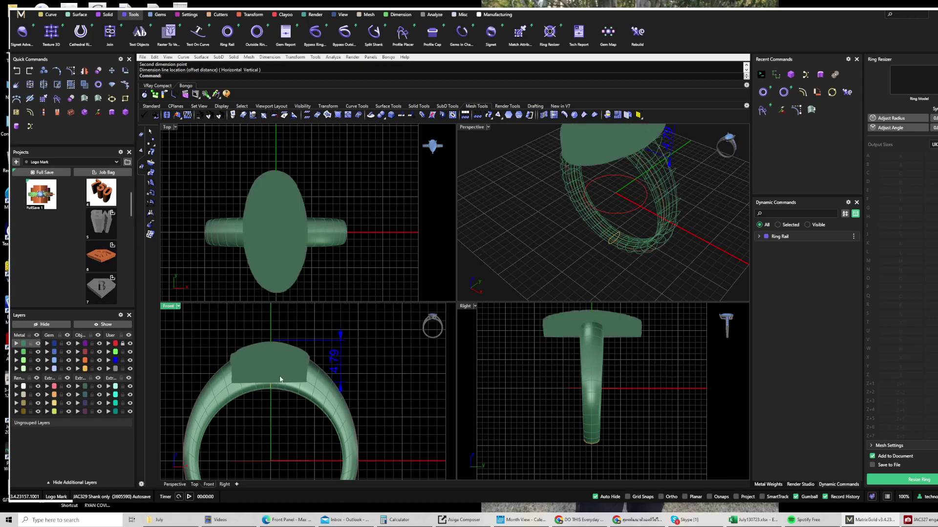
right_click_drag(589, 357, 584, 371)
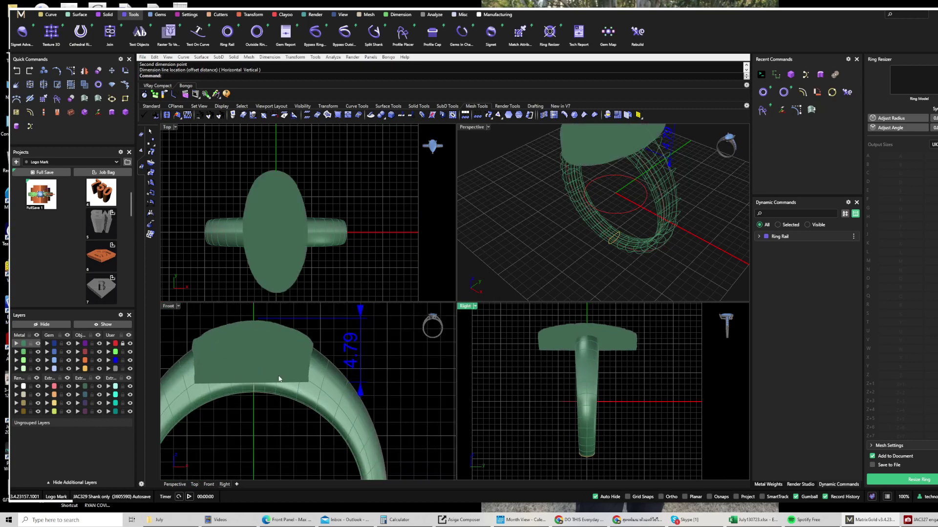
left_click(324, 382)
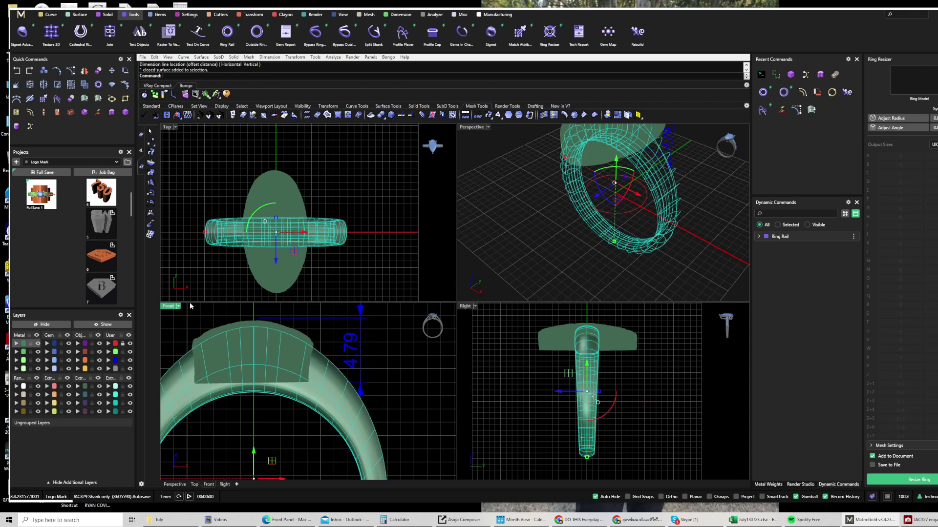
double_click(173, 308)
left_click(371, 351)
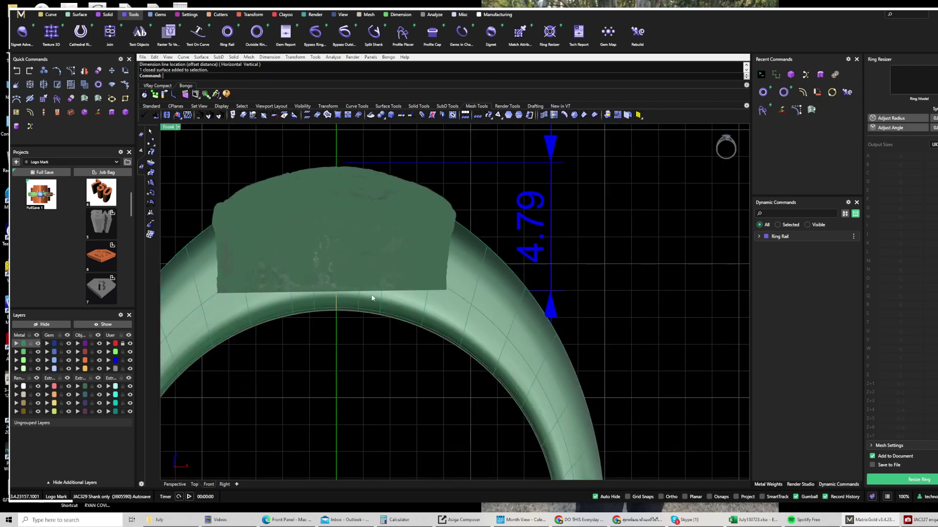
- Select the oval mesh and nudge it very slightly upward in the Front view
left_click(369, 283)
left_click(356, 329)
left_click(344, 276)
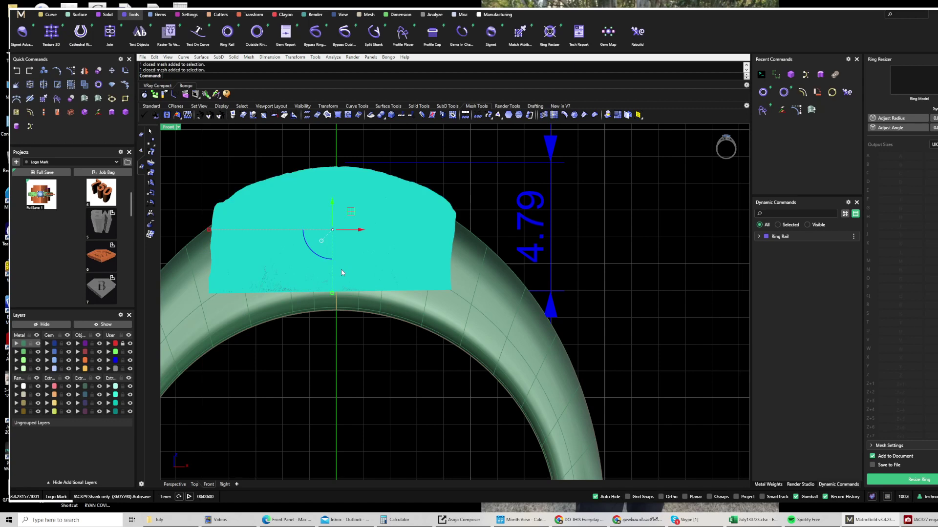
scroll(334, 254, "up", 2)
left_click_drag(332, 204, 332, 202)
left_click(464, 412)
scroll(412, 307, "down", 2)
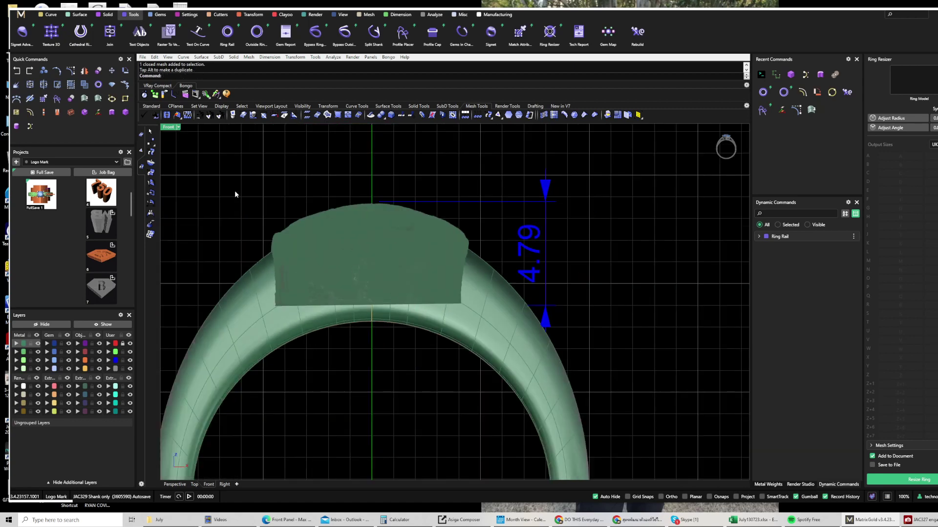
- Set the Front view's display mode to Wireframe
left_click(172, 128)
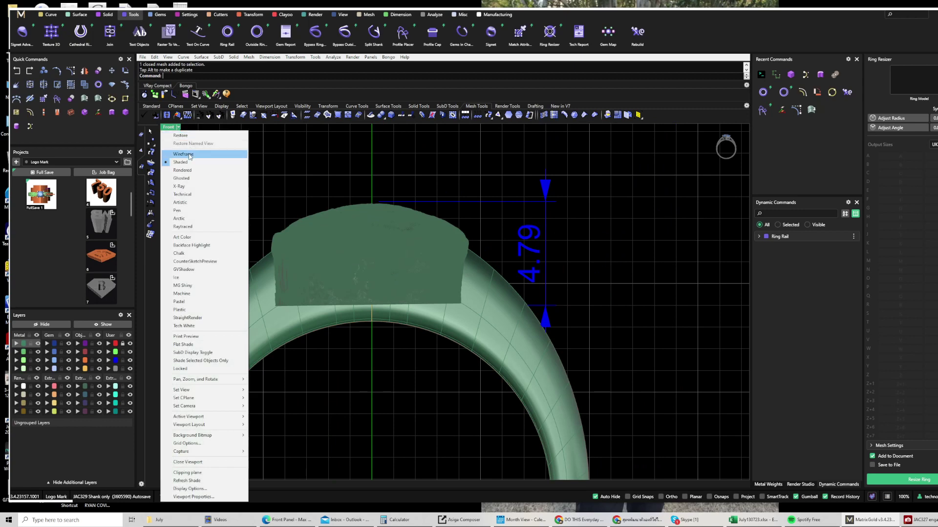
left_click(188, 155)
scroll(476, 299, "up", 2)
right_click_drag(469, 297, 492, 305)
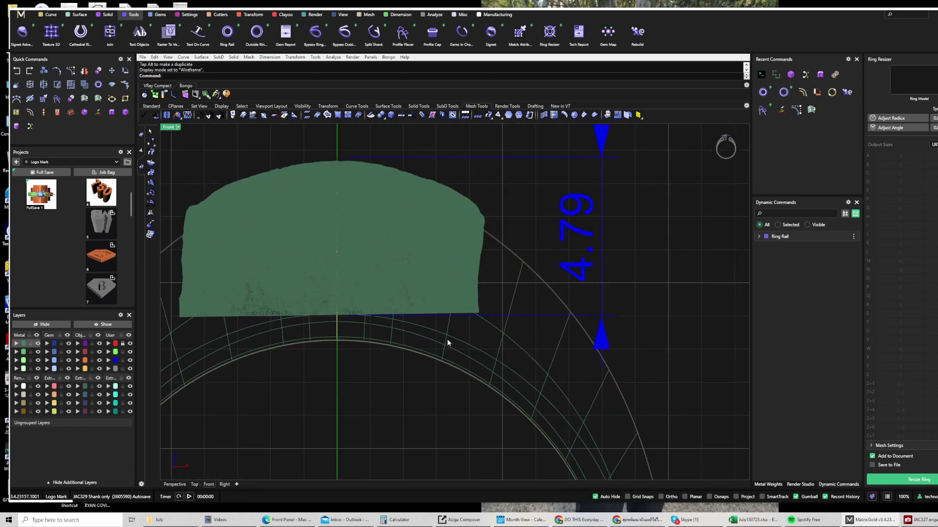
left_click(435, 331)
left_click(441, 385)
- Draw a slanted line along the mesh's right side wall and a straight horizontal line along its flat base
left_click(50, 14)
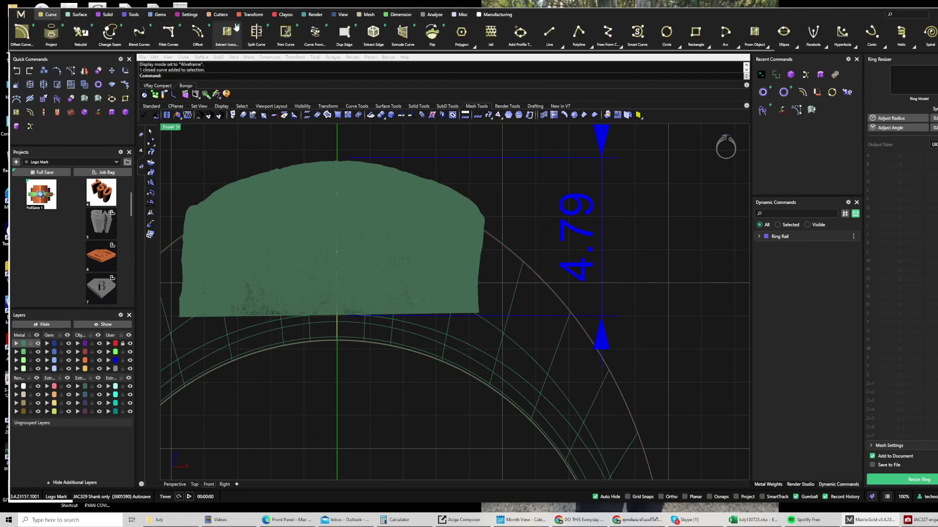
left_click(549, 32)
left_click(485, 189)
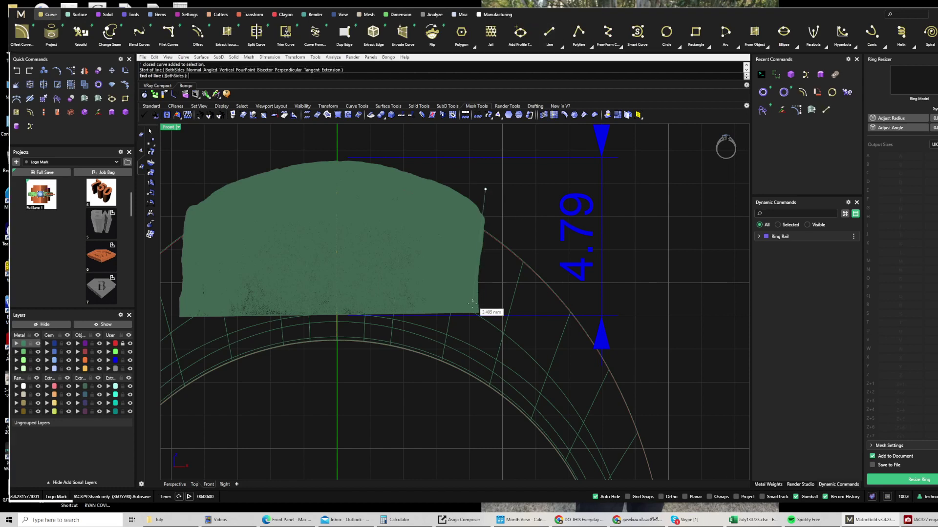
left_click(468, 330)
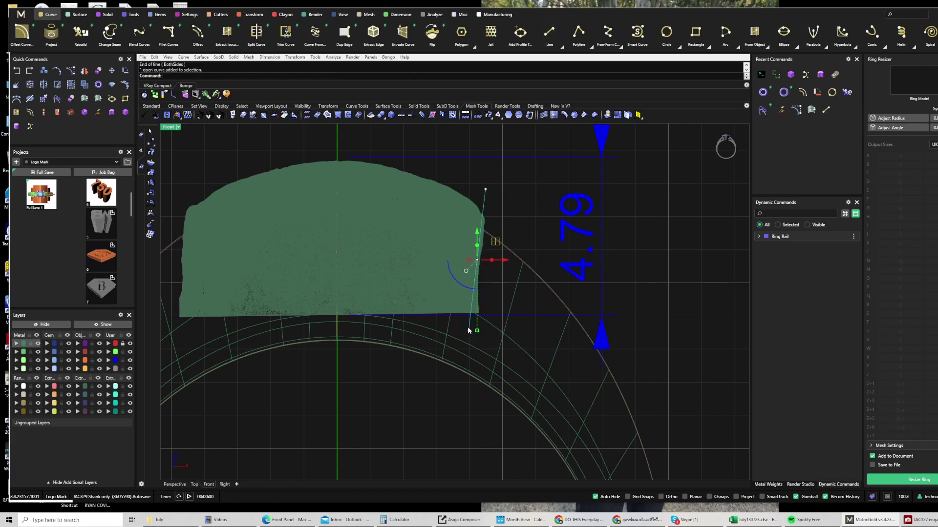
right_click(261, 319)
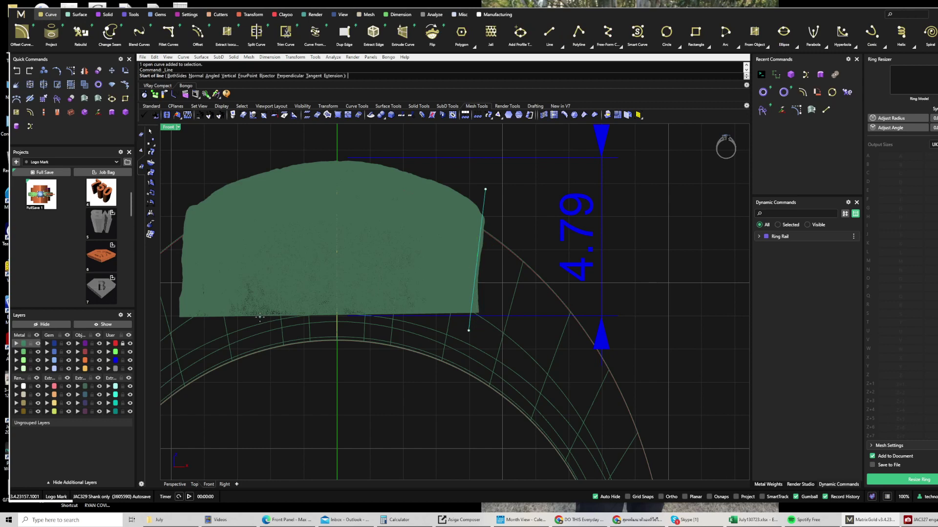
left_click(258, 316)
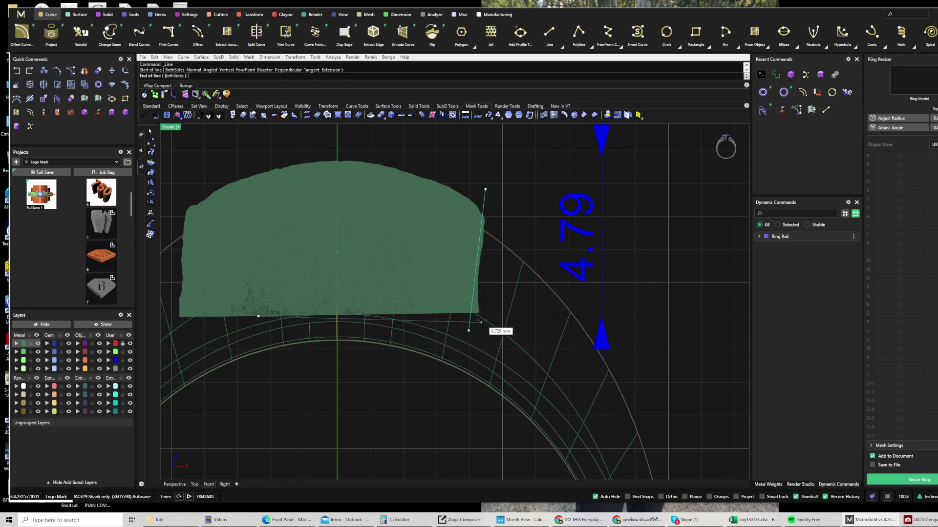
key("Escape")
- Delete the 4.79 vertical dimension beside the mesh
left_click(521, 317)
key("Delete")
scroll(498, 329, "up", 2)
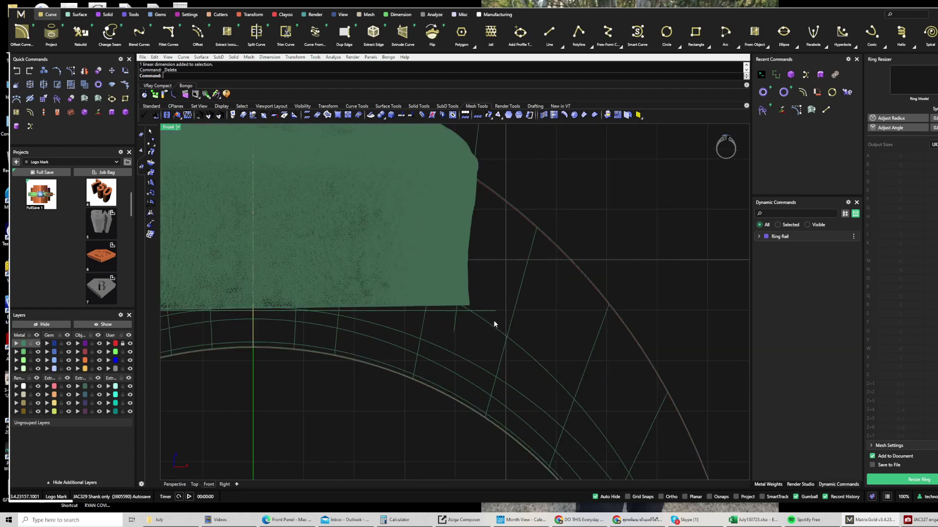
- Move the oval mesh slightly in the vertical direction to sit its base against the horizontal line
left_click(489, 311)
right_click_drag(452, 321, 477, 317)
left_click(471, 292)
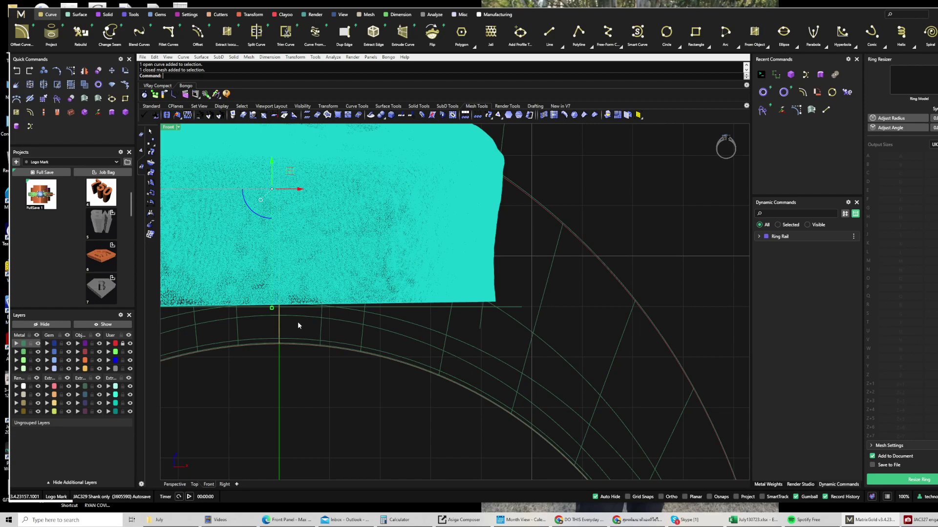
scroll(288, 333, "up", 5)
left_click_drag(282, 302, 281, 298)
scroll(299, 337, "down", 6)
left_click(347, 419)
scroll(421, 334, "up", 3)
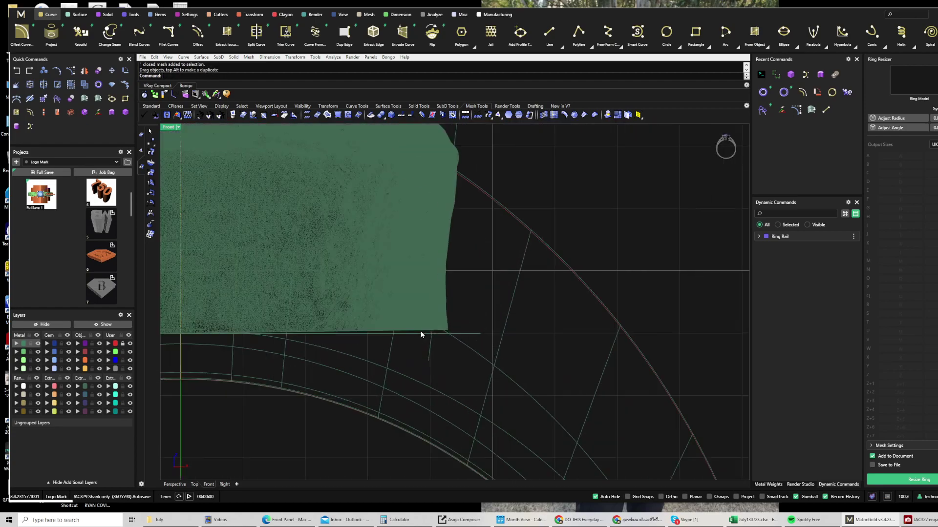
- Shift the slanted side line slightly inward, just inside the mesh's right side wall
left_click(408, 336)
scroll(361, 340, "down", 2)
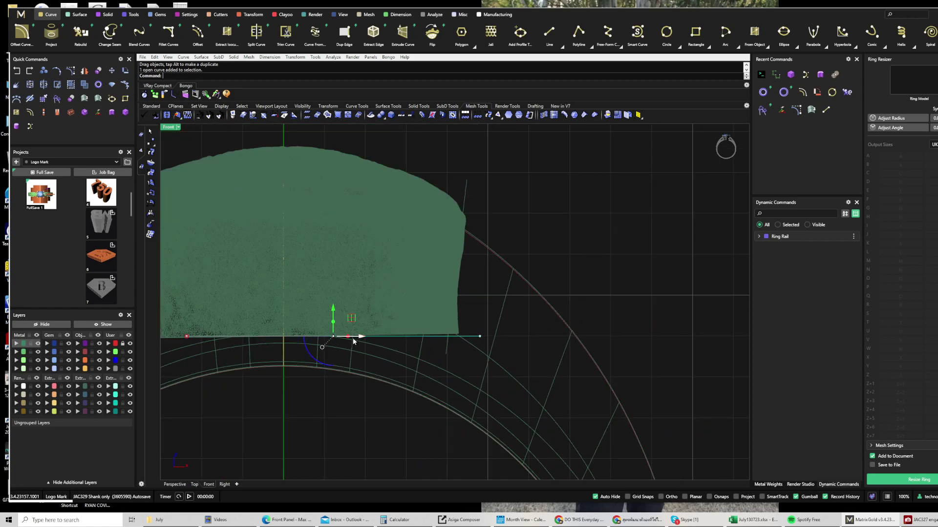
right_click_drag(353, 341, 344, 344)
left_click_drag(449, 194, 453, 197, "shift")
left_click(487, 196)
scroll(440, 315, "up", 2)
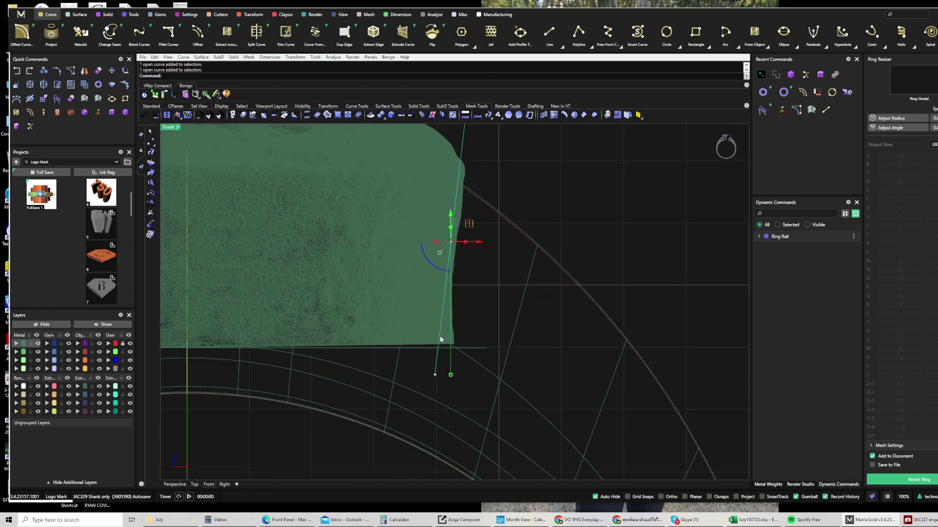
scroll(439, 336, "down", 3)
scroll(449, 329, "up", 4)
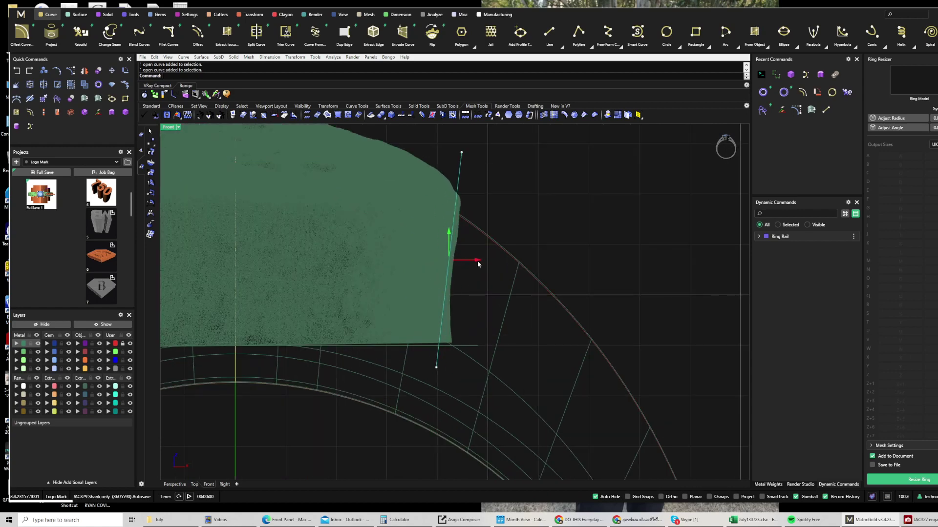
left_click_drag(477, 265, 474, 268)
scroll(520, 326, "down", 4)
scroll(519, 326, "down", 4)
- Mirror a copy of the slanted side line across the vertical centre axis, starting the mirror plane at 0,0,0
left_click(85, 72)
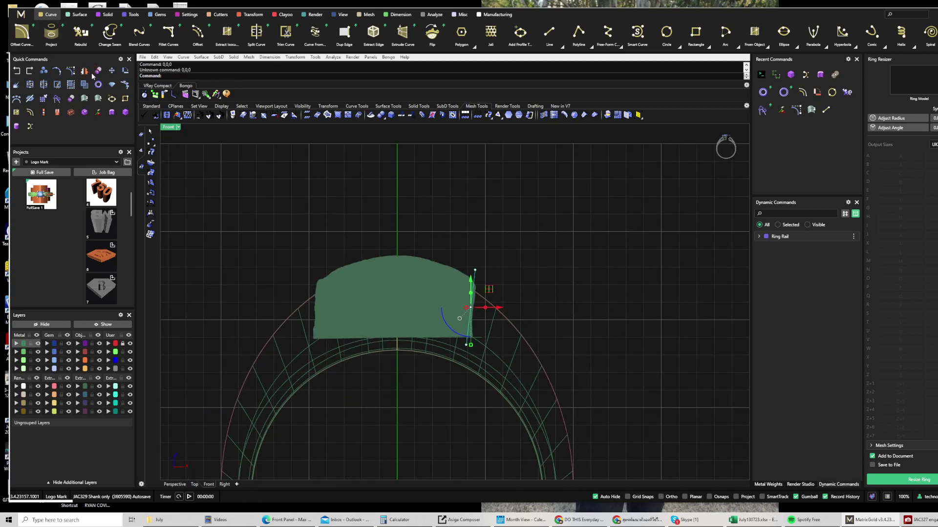
left_click(84, 71)
type("0,0,0")
key("Return")
left_click(386, 203)
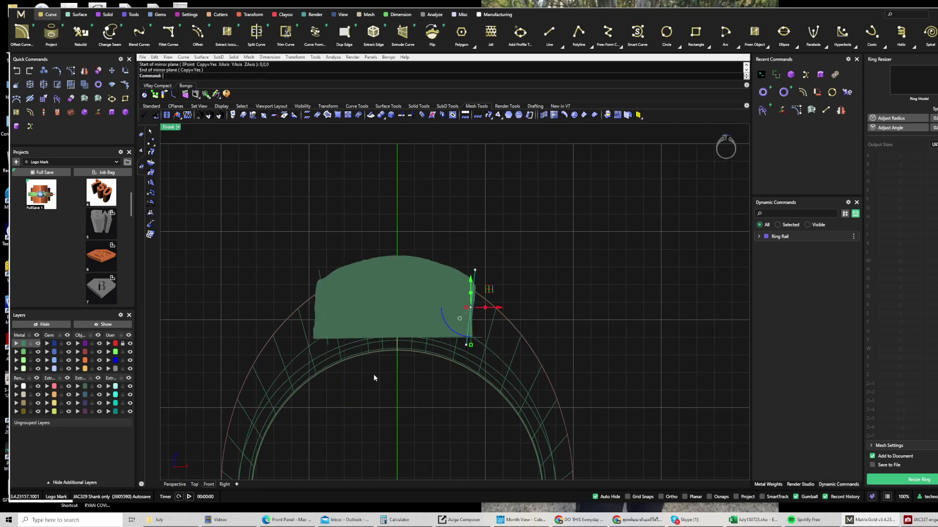
- Stretch the base line's left endpoint out past the mesh's left side
left_click(482, 339)
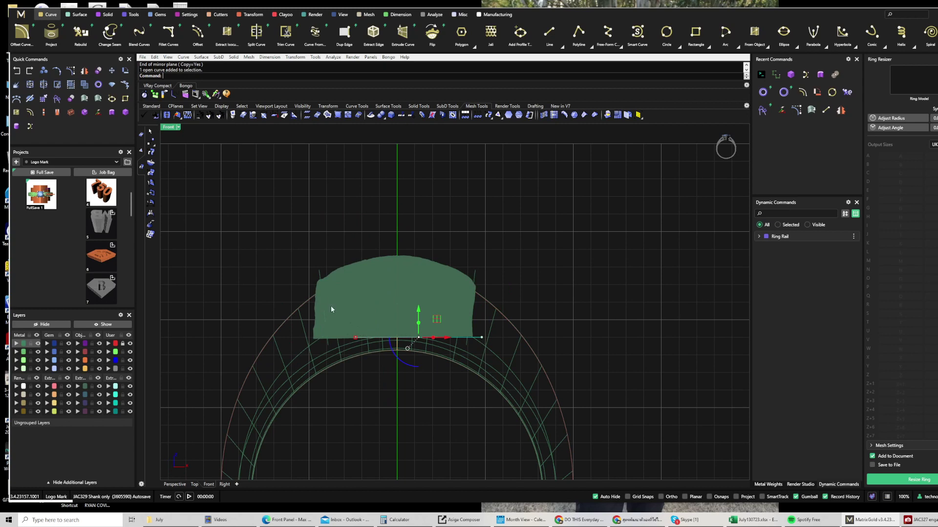
left_click(305, 336)
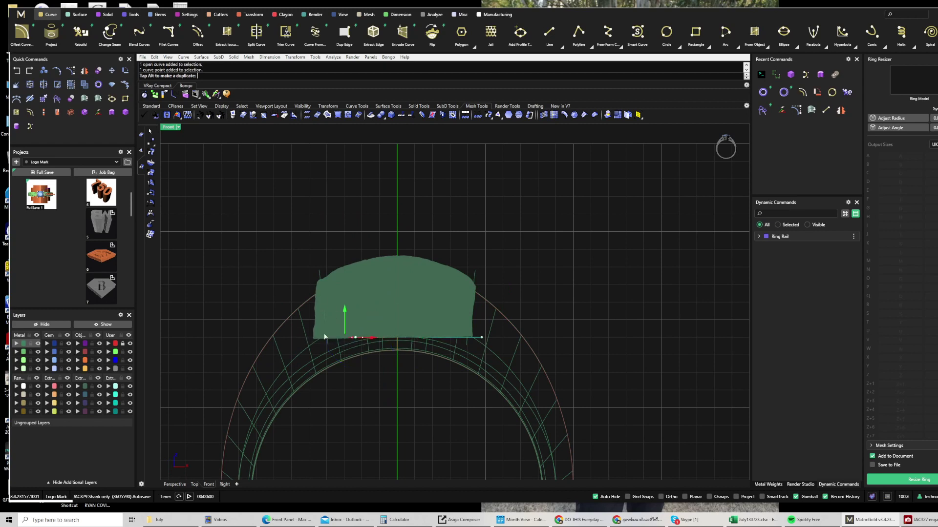
left_click(357, 398)
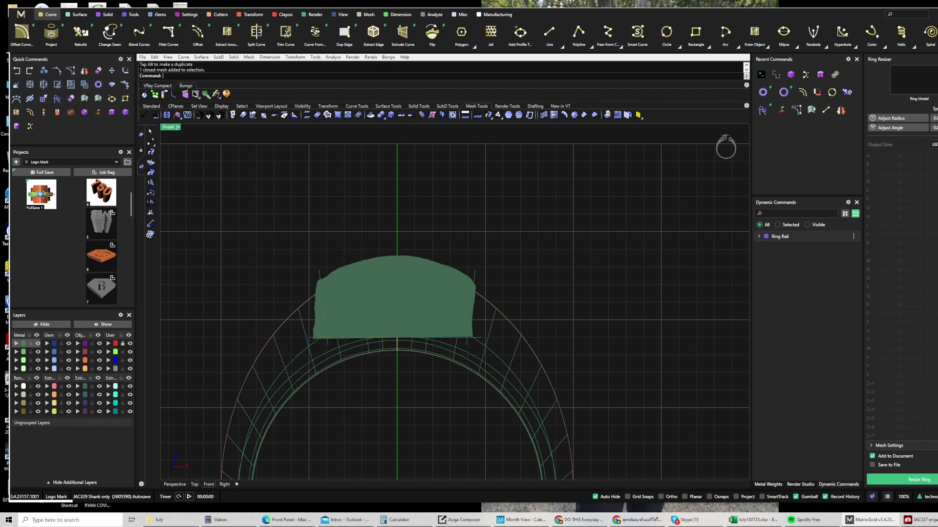
- Hide the oval textured mesh so only the seat guide lines and shank remain in the front view
left_click(423, 263)
left_click(53, 326)
right_click_drag(418, 312, 354, 307)
- Trim the overhanging ends of the base line and both slanted side lines where they cross at the lower corners
left_click(286, 333)
left_click(260, 306, "shift")
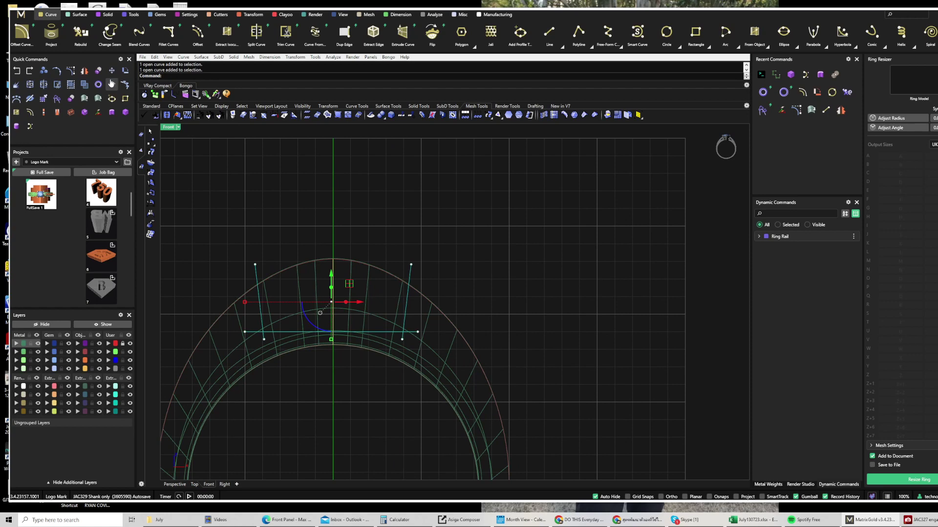
left_click(57, 85)
scroll(280, 339, "up", 5)
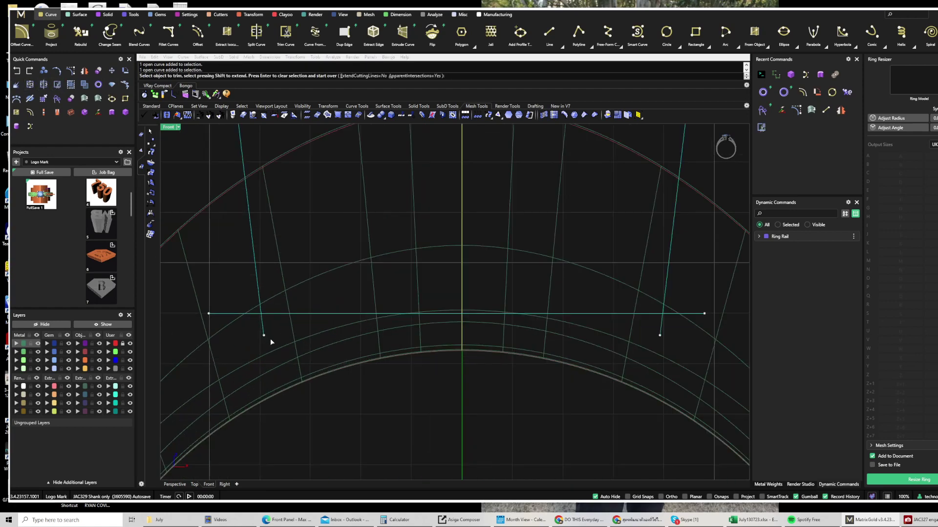
left_click(263, 333)
left_click(237, 314)
scroll(237, 317, "down", 2)
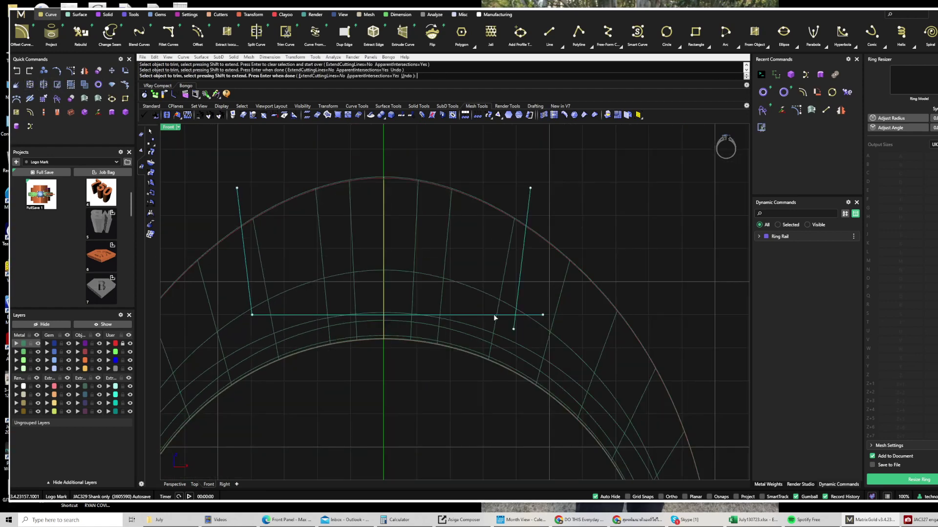
left_click(514, 328)
scroll(486, 325, "down", 6)
right_click(488, 325)
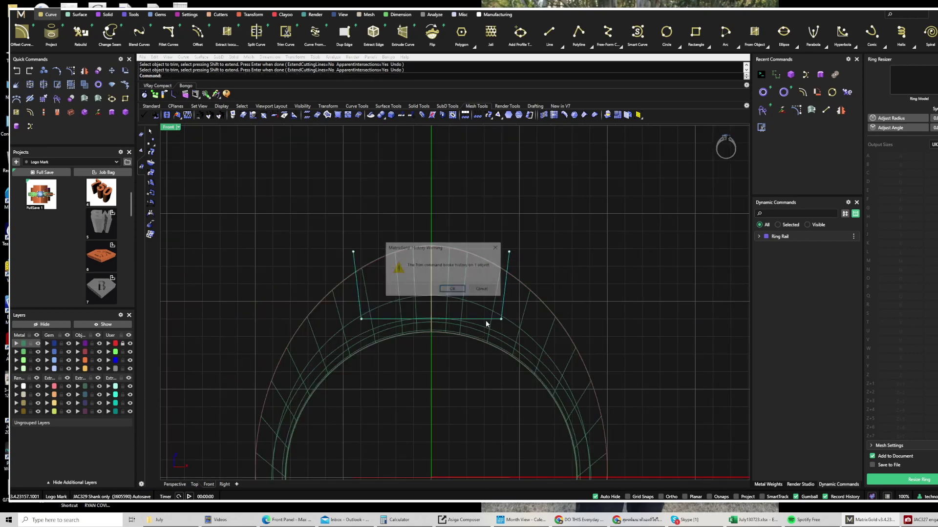
left_click(458, 291)
- With object snaps on, draw a four-point control curve arching between the upper ends of the two slanted side lines
right_click_drag(474, 278, 437, 288)
left_click(30, 126)
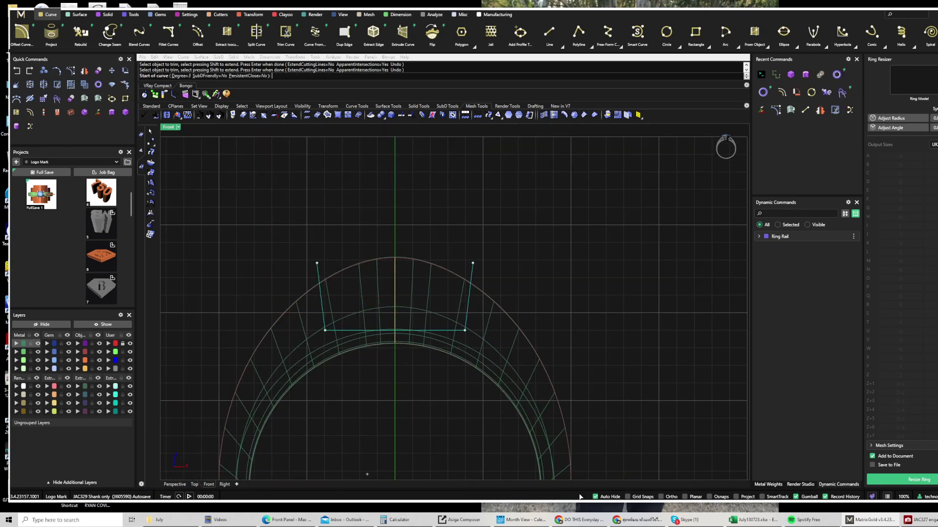
left_click(707, 496)
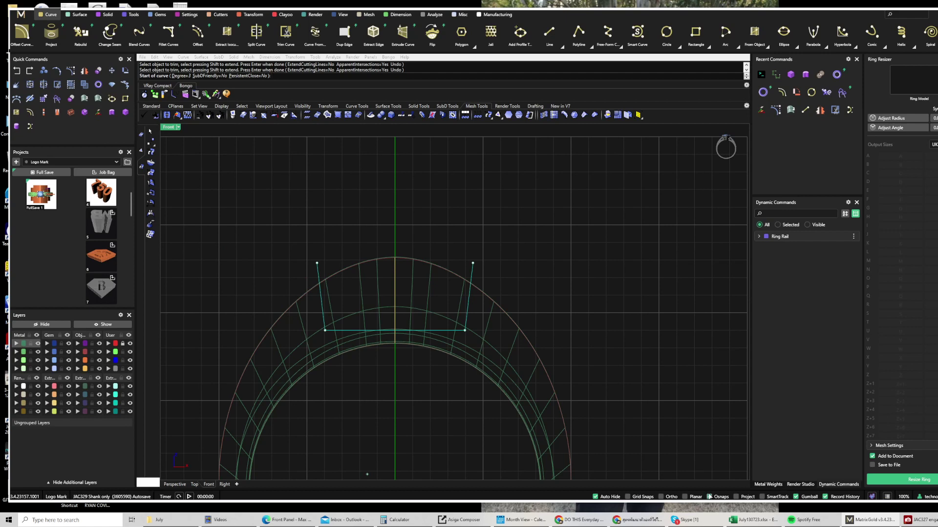
left_click(322, 259)
left_click(383, 229)
left_click(437, 229)
left_click(470, 258)
key("Return")
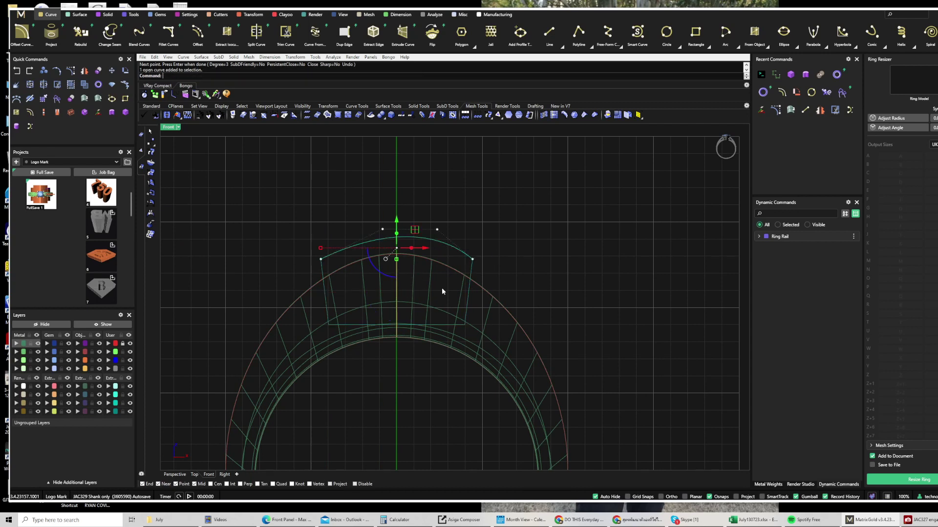
- Join the four seat curves into a closed profile and extrude it as a solid to both sides, well beyond the shank's width
left_click(353, 324, "shift")
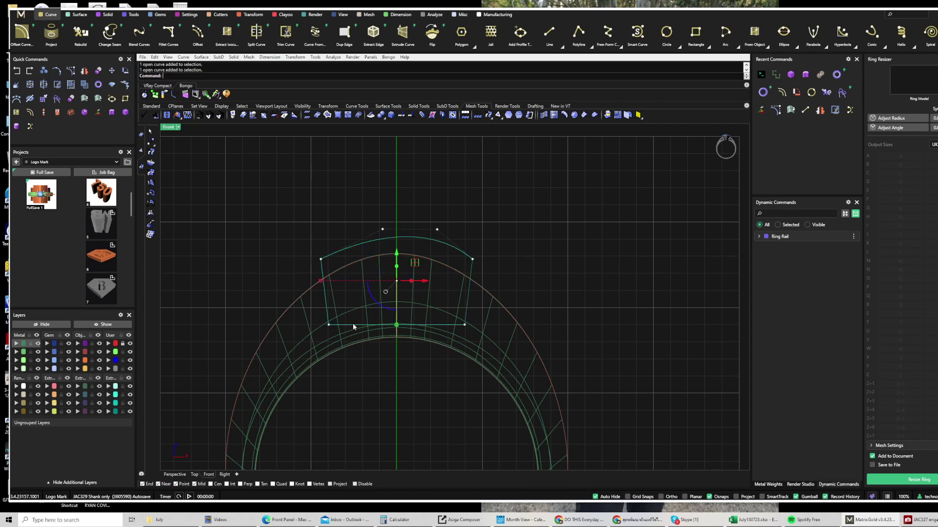
left_click(30, 84)
double_click(173, 128)
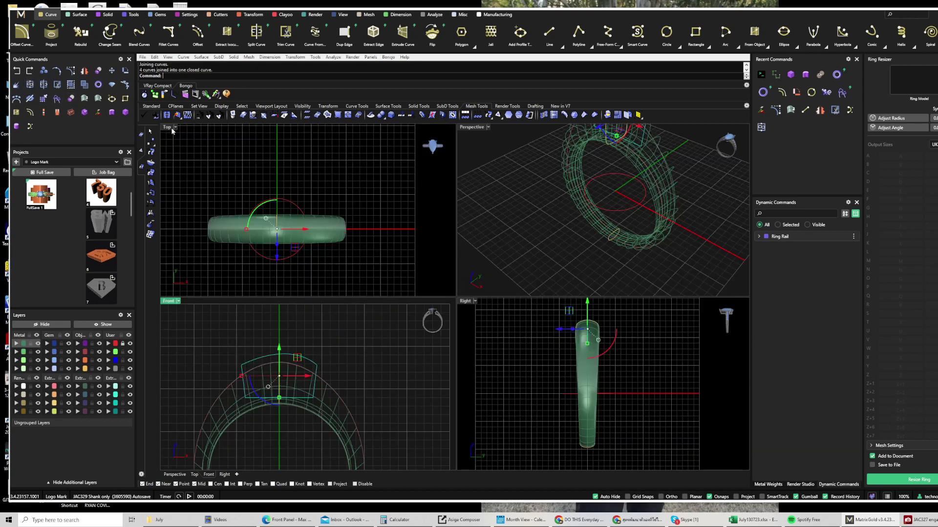
left_click(111, 112)
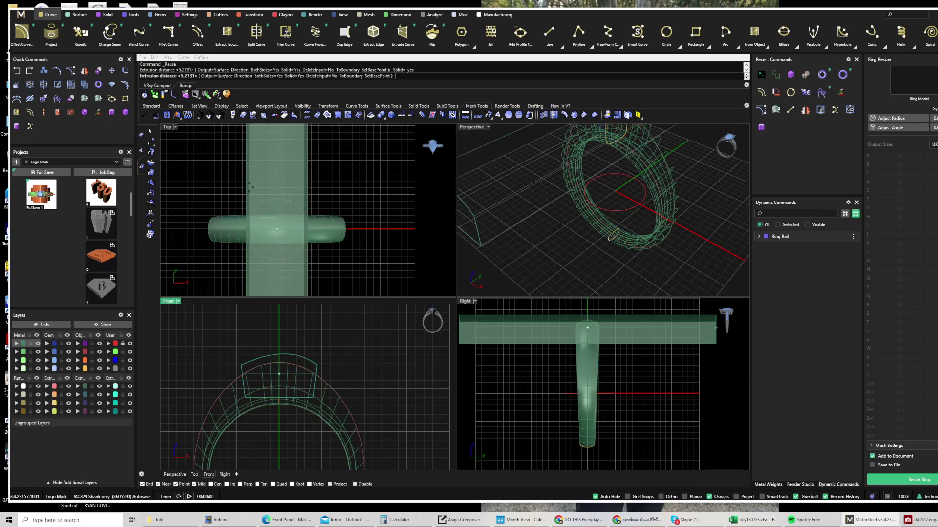
left_click(246, 184)
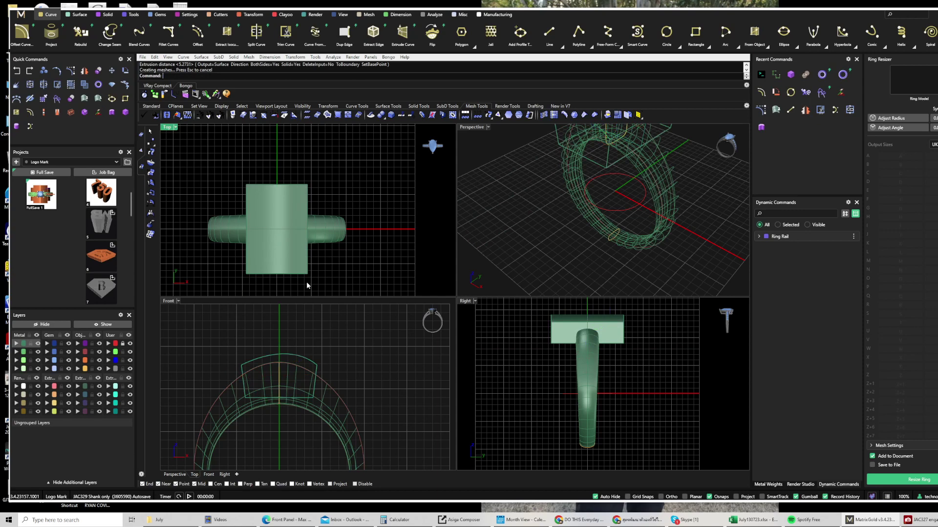
- Boolean-subtract the extruded seat block from the ring shank, keeping the block with DeleteInput set to No
left_click(323, 401)
key("ctrl+d")
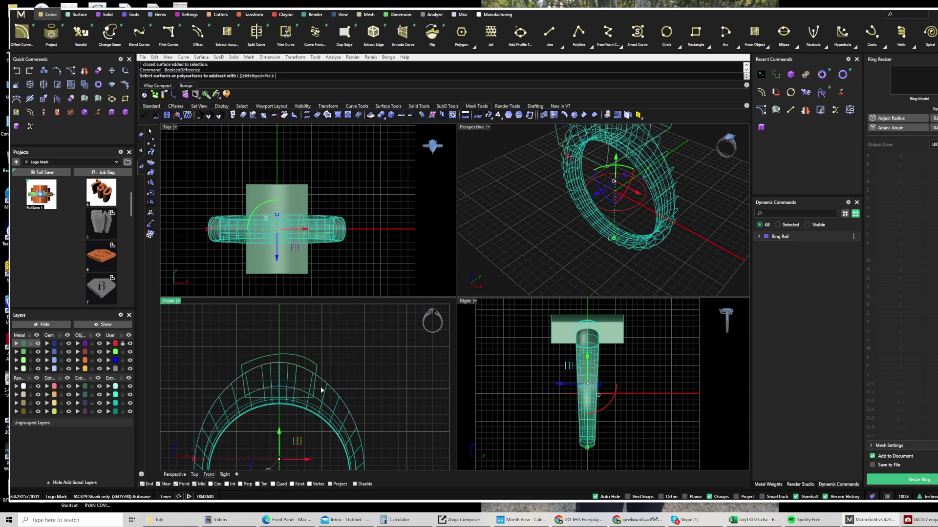
left_click(316, 367)
key("Return")
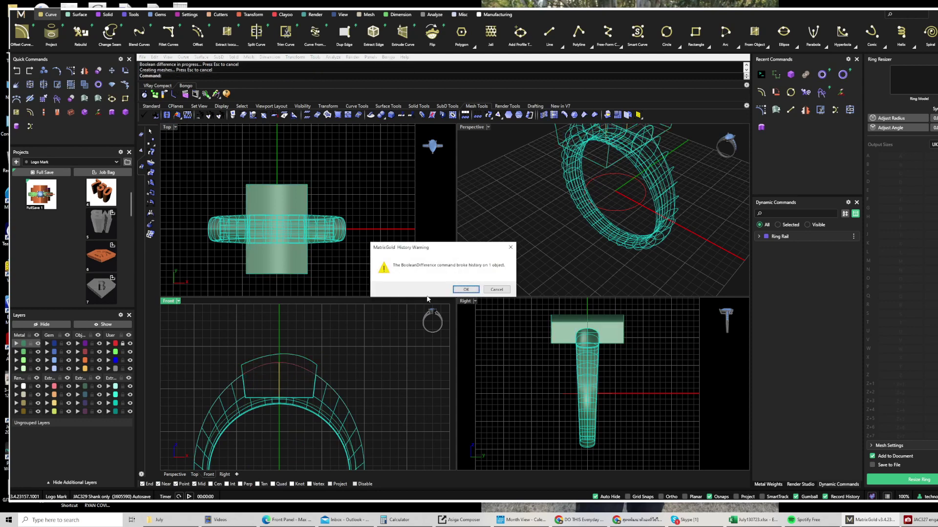
left_click(466, 289)
- Move the seat profile and its extrusion to layer Metal 04 and hide that layer
left_click_drag(344, 342, 311, 367)
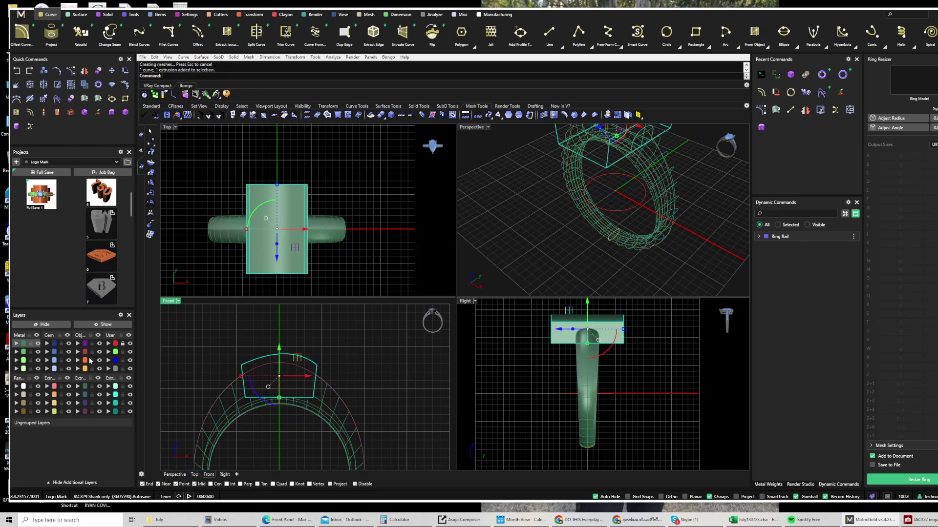
left_click(33, 372)
left_click(38, 370)
right_click_drag(291, 411, 286, 403)
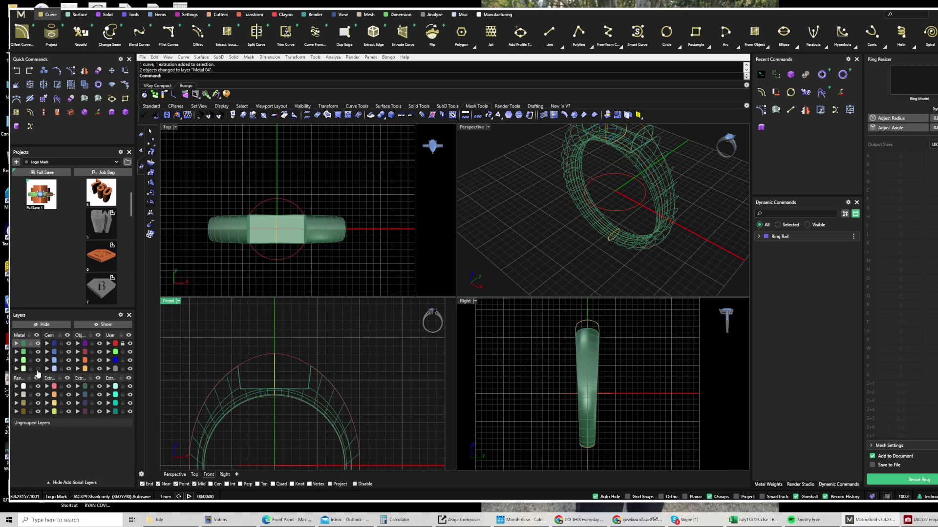
- Show the hidden oval mesh again on top of the cut shank
left_click(99, 387)
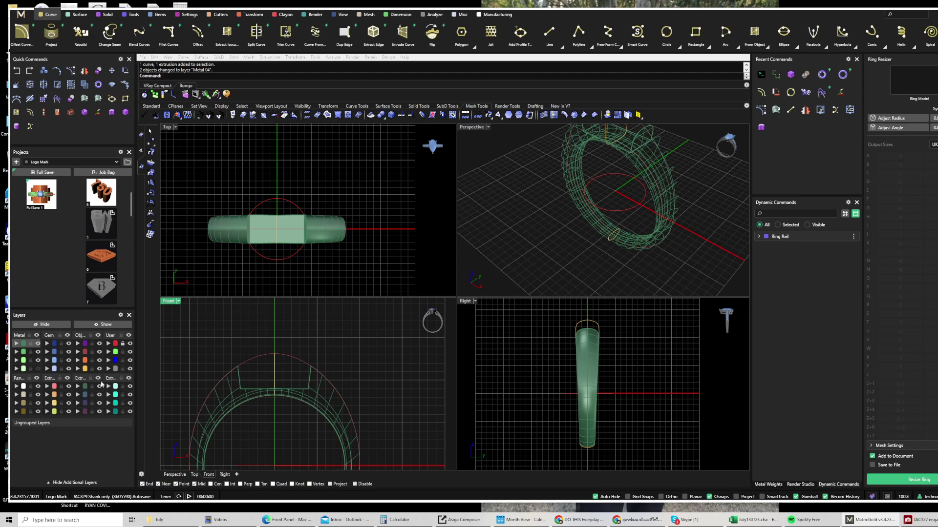
left_click(102, 324)
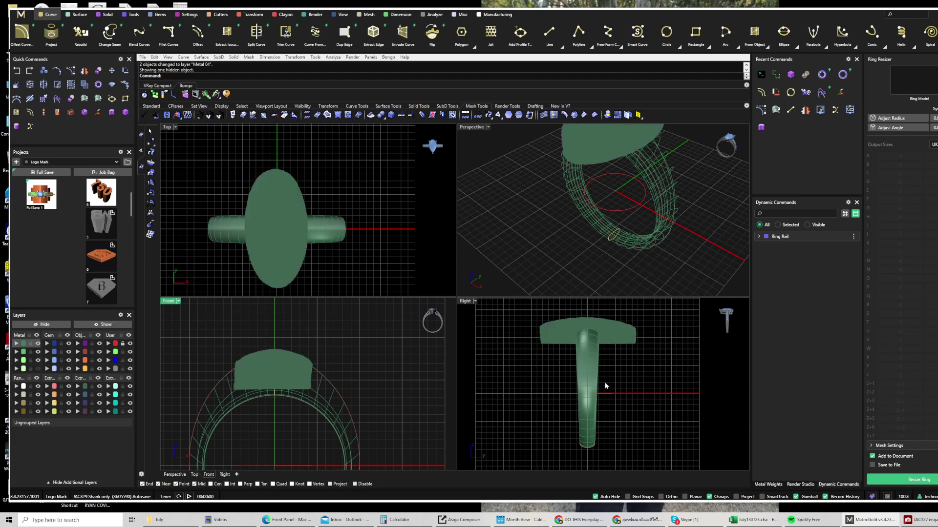
right_click_drag(605, 386, 592, 384)
scroll(586, 214, "down", 5)
right_click_drag(586, 213, 530, 195)
- Set the display mode of all four viewports to Plastic, framing the whole ring in each view
right_click(479, 129)
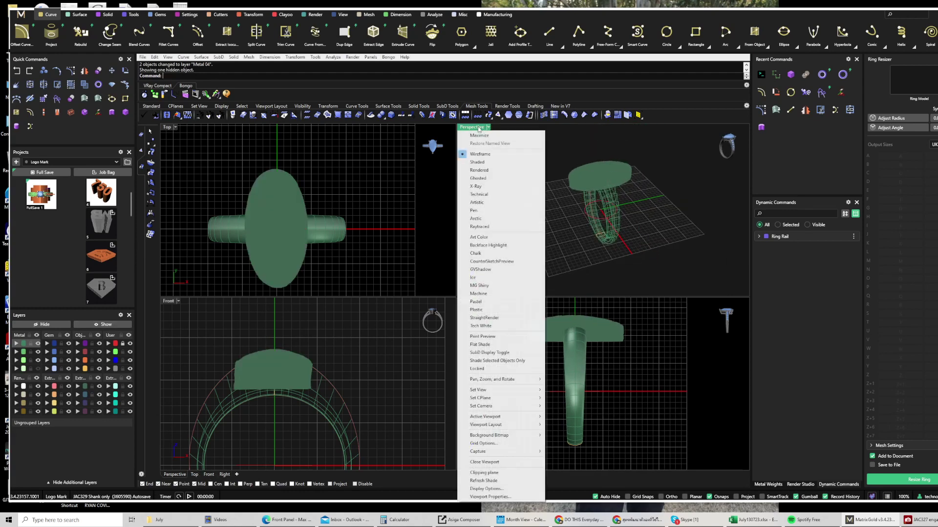
left_click(496, 310)
right_click(573, 366)
right_click(372, 404)
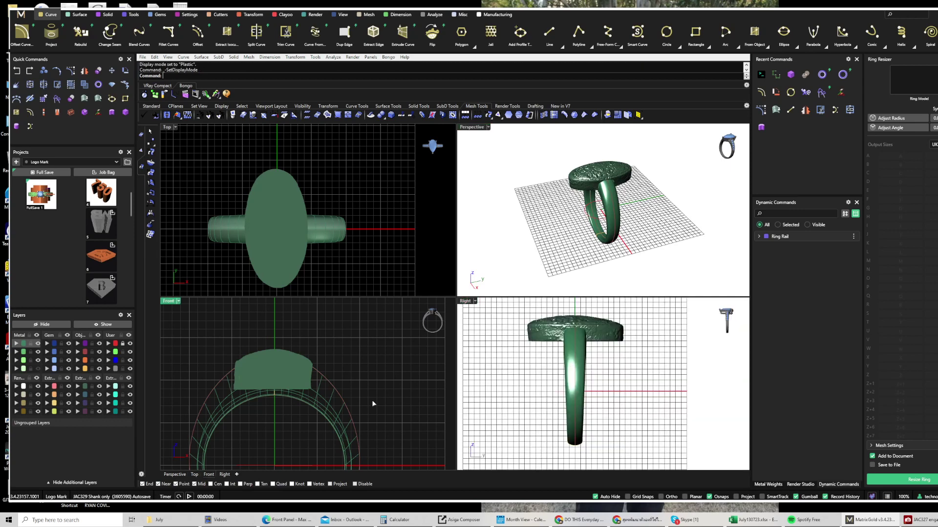
scroll(327, 373, "down", 6)
right_click_drag(312, 388, 308, 360)
right_click(291, 234)
right_click_drag(273, 240, 284, 231)
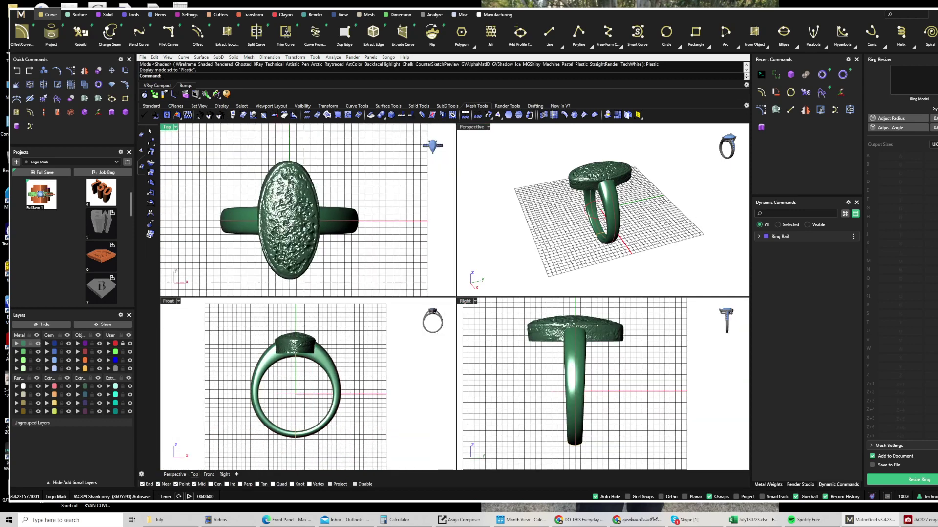
scroll(285, 230, "down", 3)
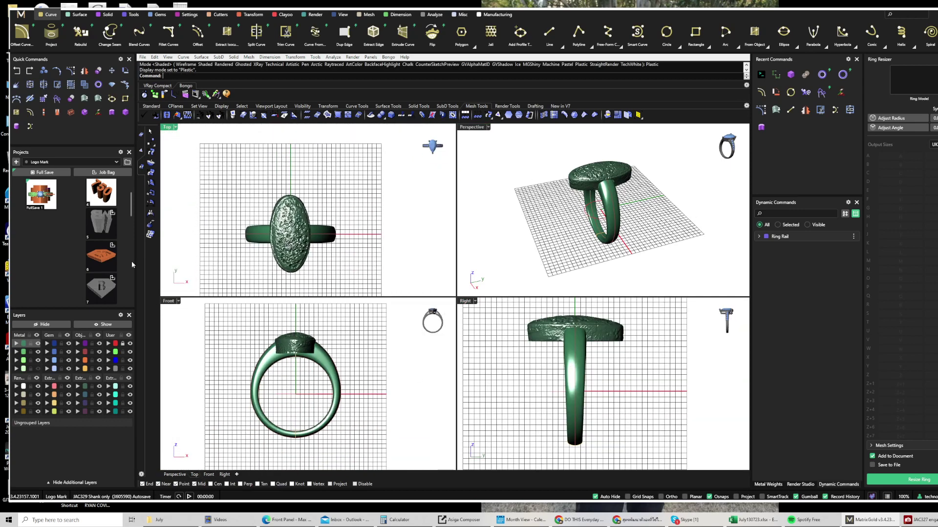
- Convert the cut shank polysurface into a polygon mesh with the Mesh command, keeping the offered polygon density
left_click(321, 351)
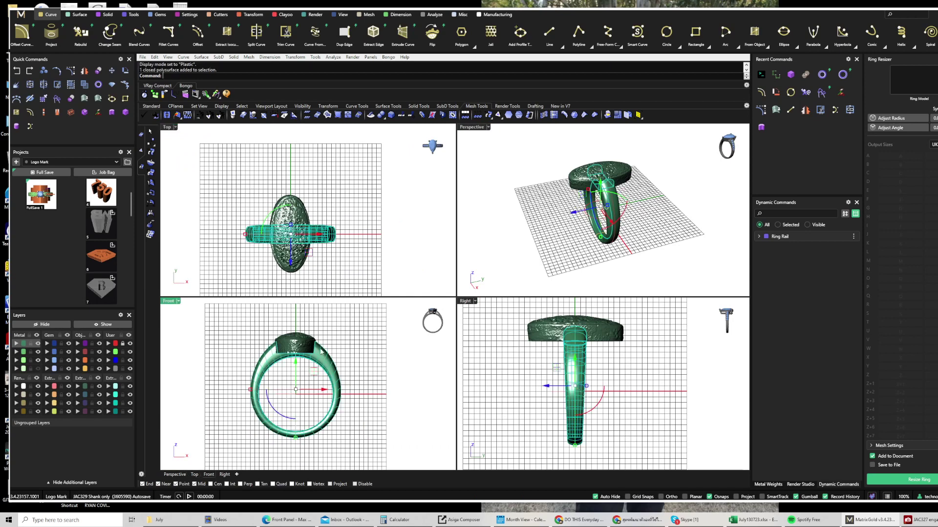
type("Mesh")
key("Return")
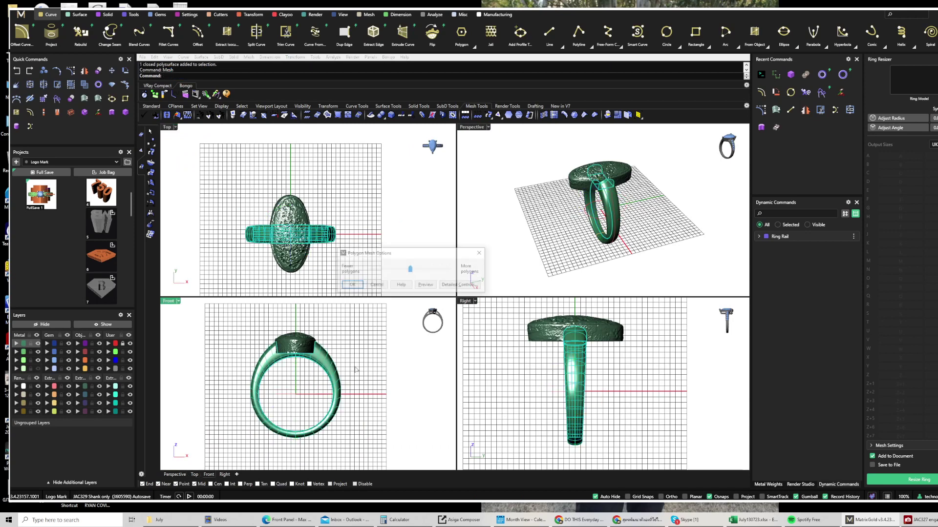
left_click(351, 286)
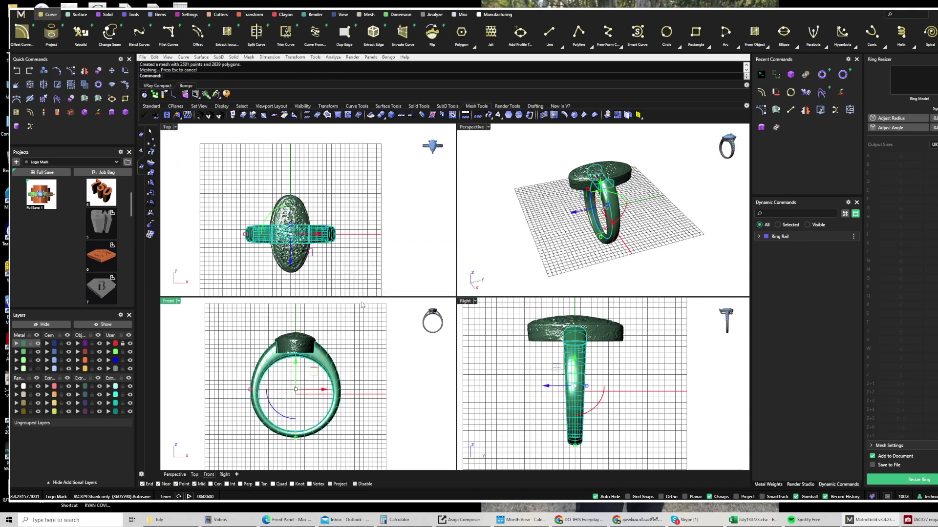